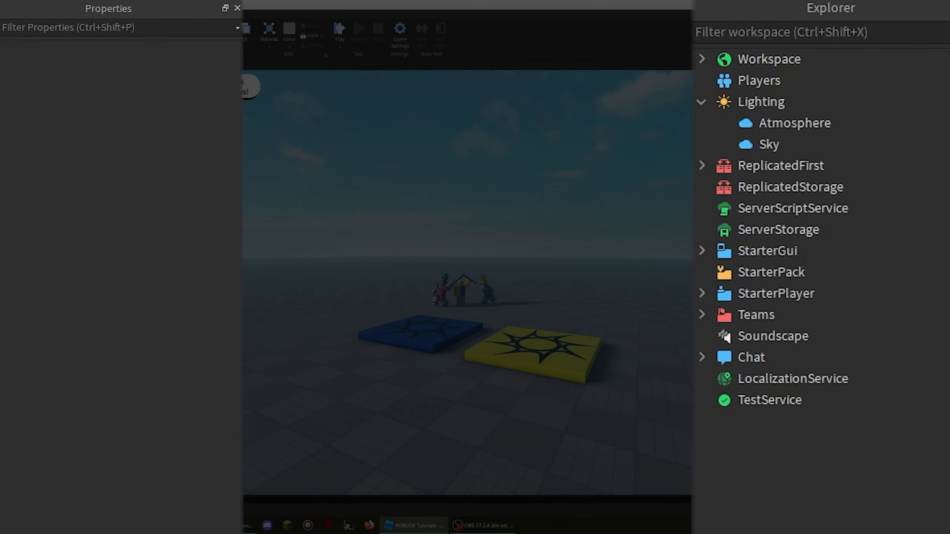
- Show the properties of the Atmosphere object under Lighting
left_click(746, 129)
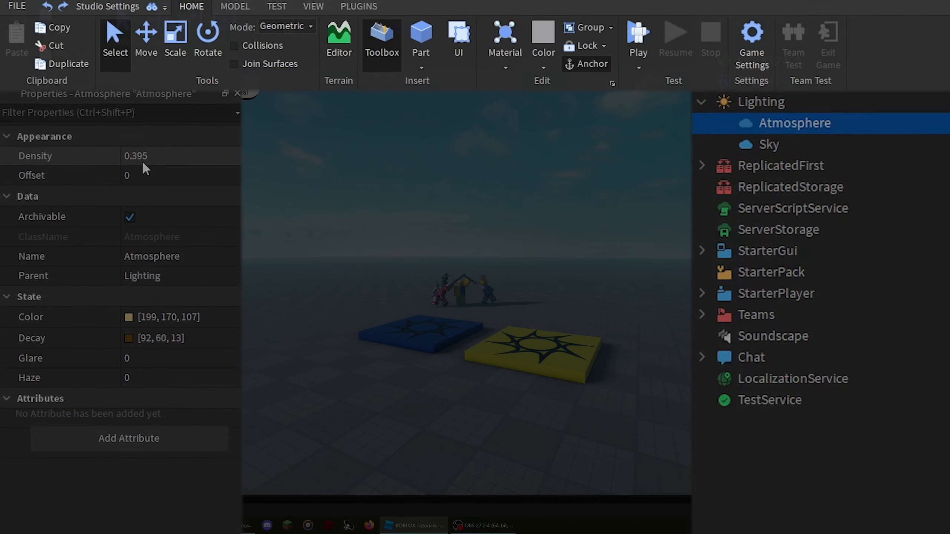
left_click(311, 6)
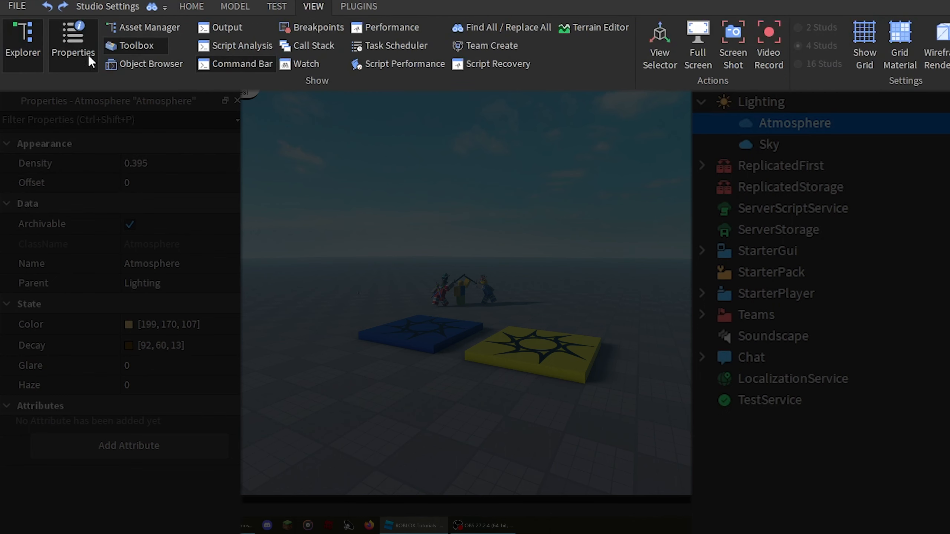
left_click(66, 58)
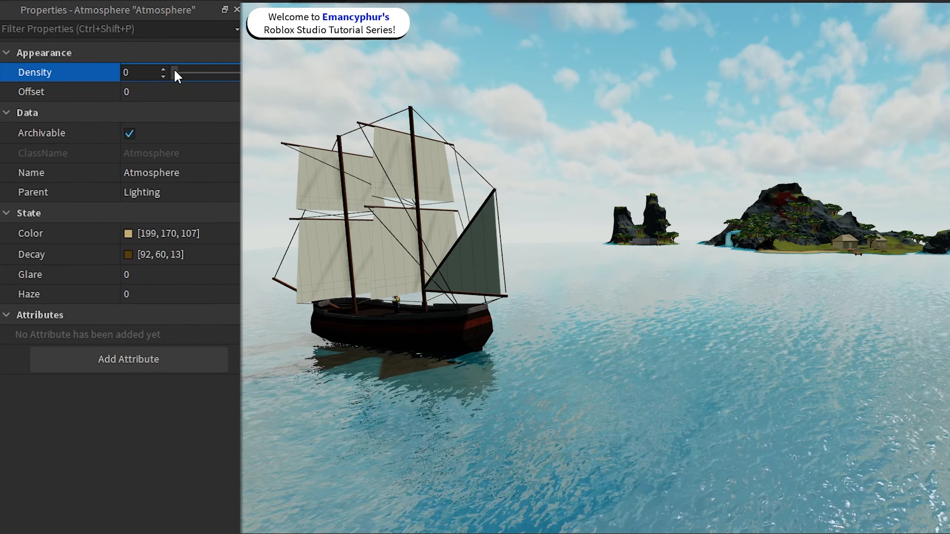
- Raise the Atmosphere's Density to its maximum of 1, and reduce it to 0.349
left_click_drag(176, 72, 243, 42)
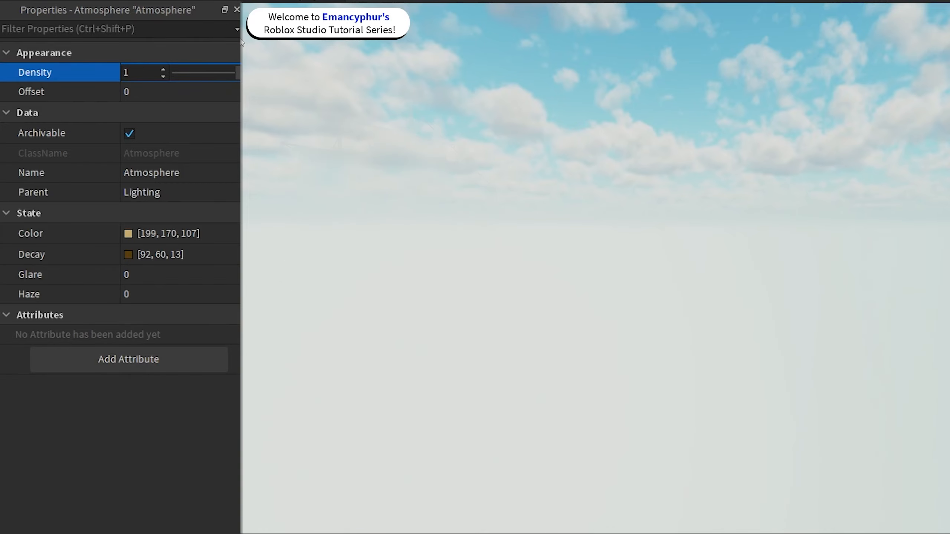
left_click_drag(226, 78, 202, 97)
- Set the Atmosphere's Offset to 1, look toward the distant islands, and compare the view with a lower Offset
left_click(180, 94)
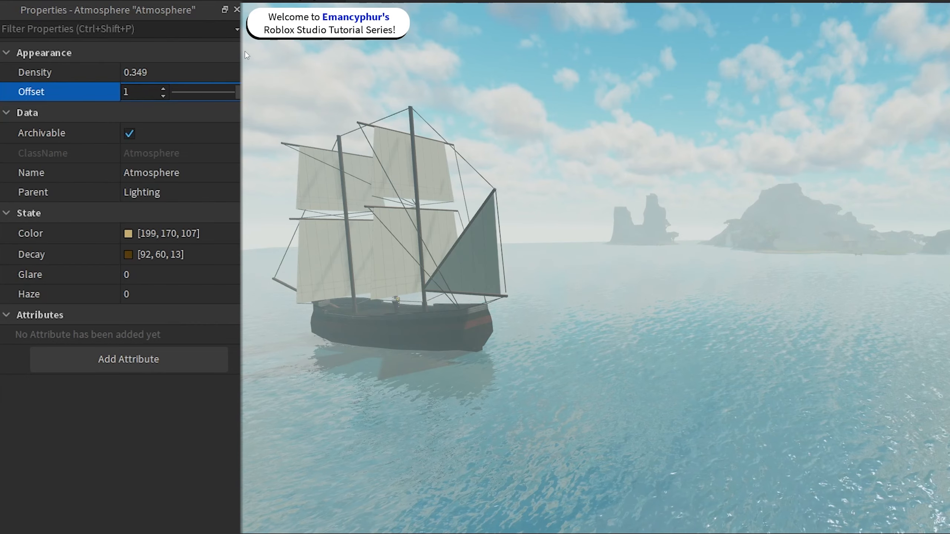
left_click_drag(241, 55, 267, 52)
right_click_drag(460, 117, 459, 116)
key("w")
right_click_drag(551, 170, 551, 169)
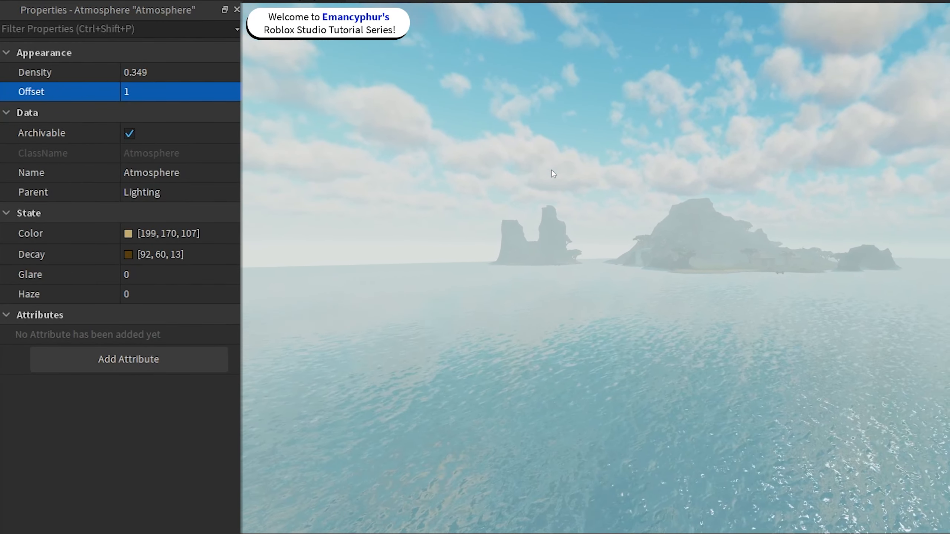
left_click(223, 93)
left_click_drag(236, 97, 122, 99)
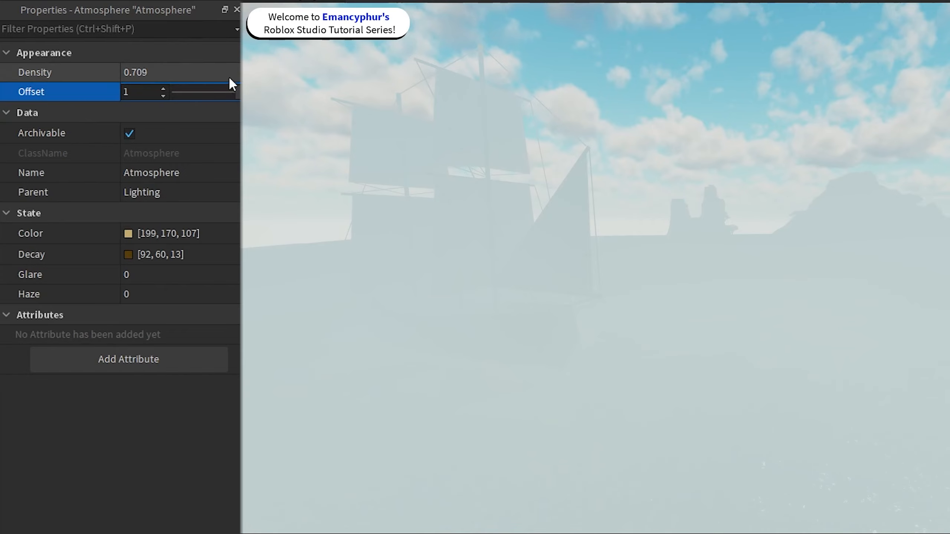
- Set the Atmosphere's Density and Offset to 0
left_click(225, 72)
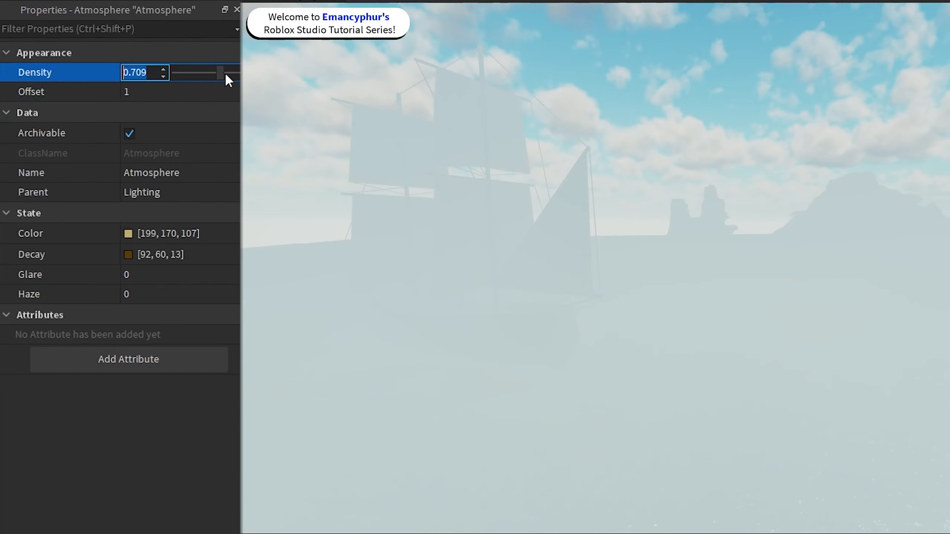
left_click(219, 72)
left_click_drag(218, 72, 177, 92)
left_click(232, 92)
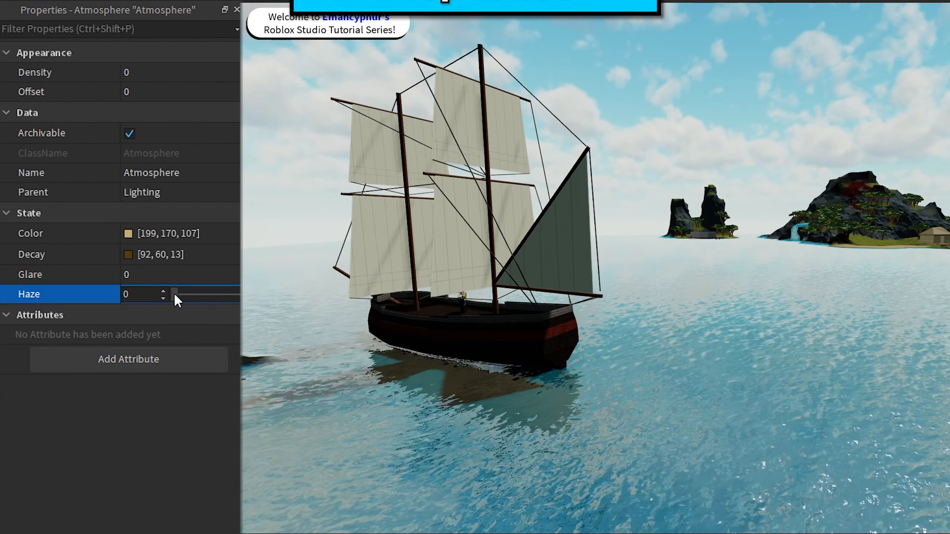
- Raise the Atmosphere's Haze to 8.37 while viewing the sky, compare lower values, and set it to 4.19
left_click_drag(174, 293, 229, 292)
right_click_drag(459, 311, 452, 314)
left_click(190, 295)
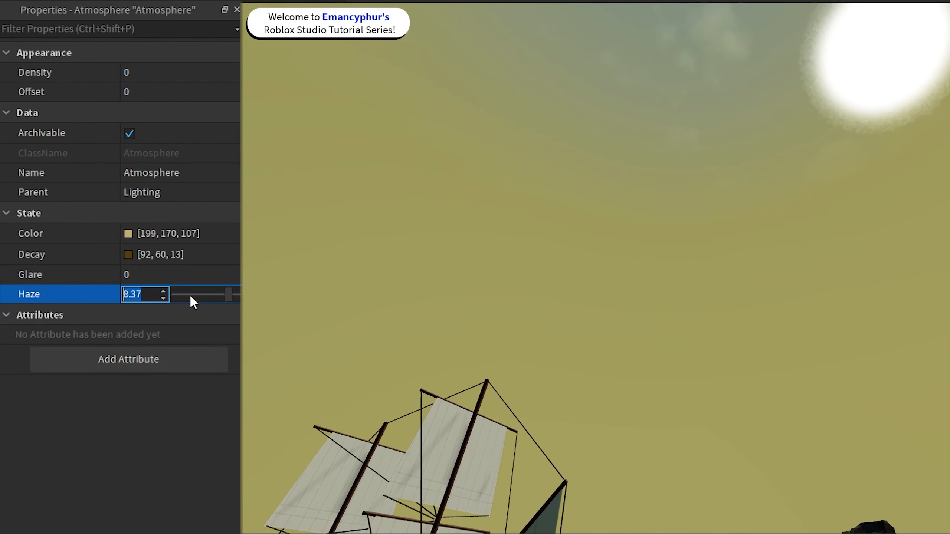
mouse_move(207, 294)
left_mouse_down()
mouse_move(164, 297)
mouse_move(191, 299)
left_mouse_up()
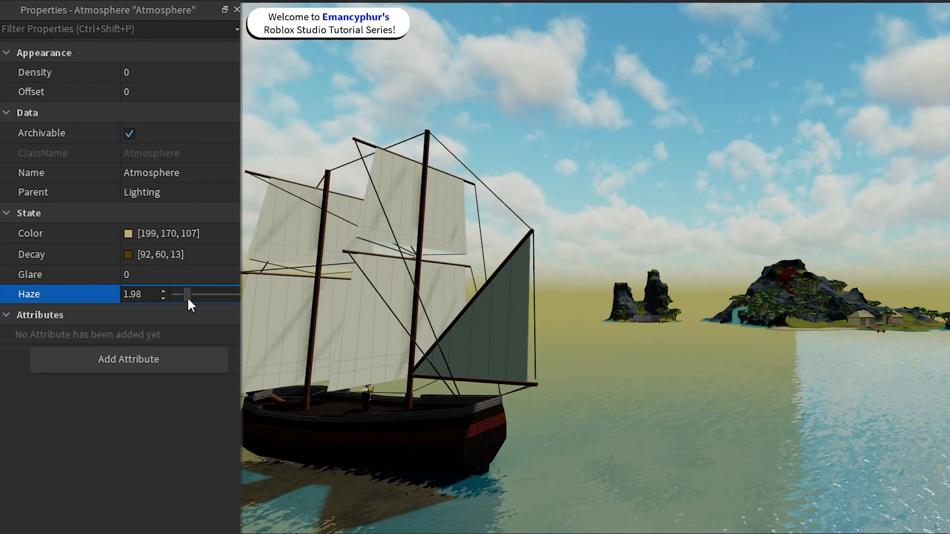
left_click_drag(189, 302, 191, 302)
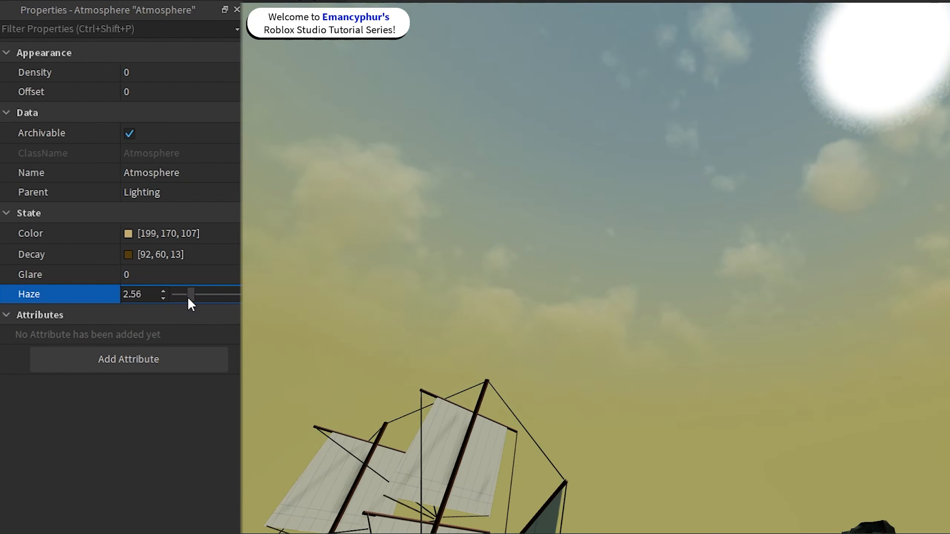
left_click_drag(187, 296, 235, 308)
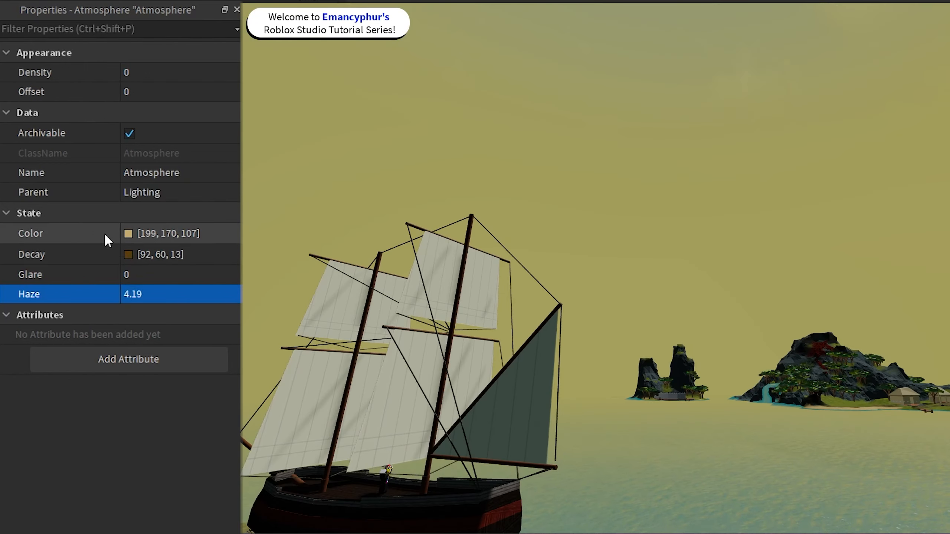
- Try several Atmosphere haze colors, including magenta [170, 0, 127], orange [255, 85, 0] and green [85, 255, 0]
left_click(128, 233)
left_click_drag(630, 139, 359, 126)
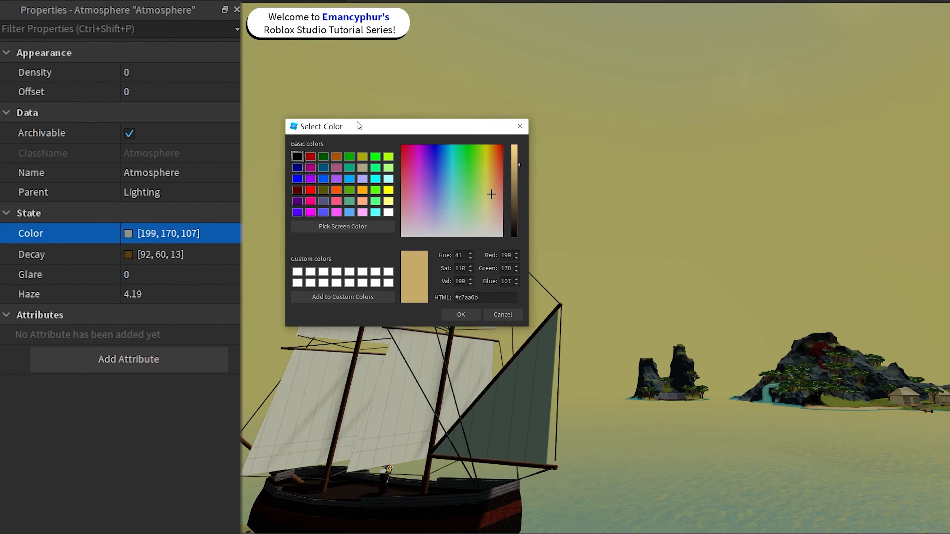
left_click(311, 168)
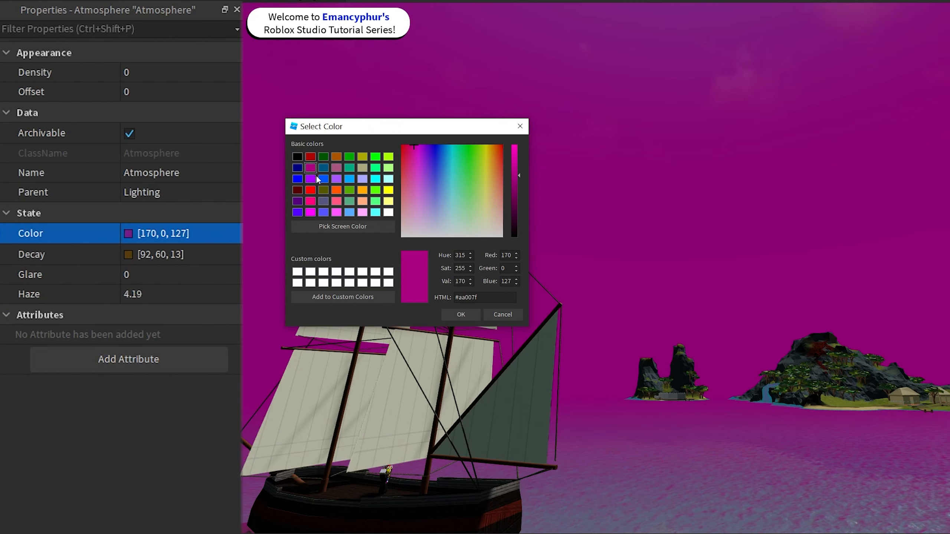
left_click(323, 179)
left_click(335, 189)
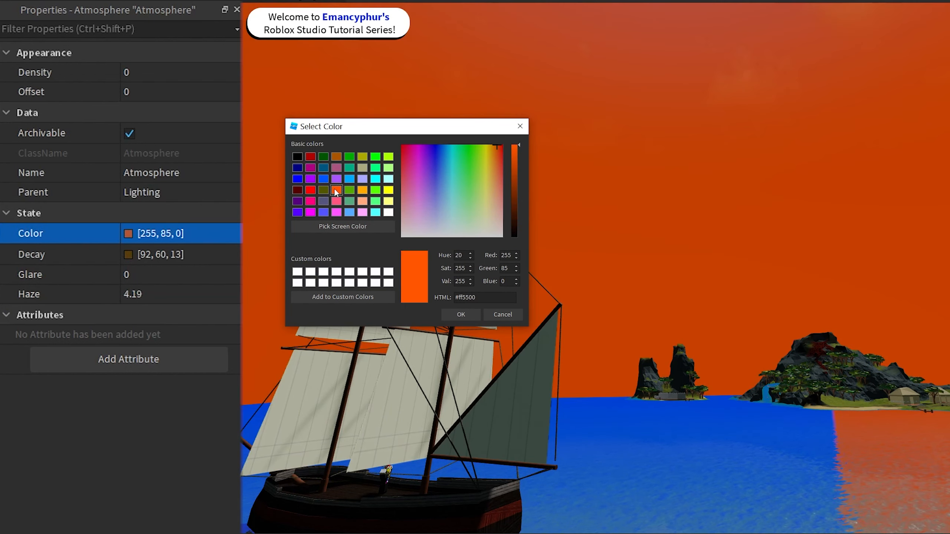
left_click(348, 202)
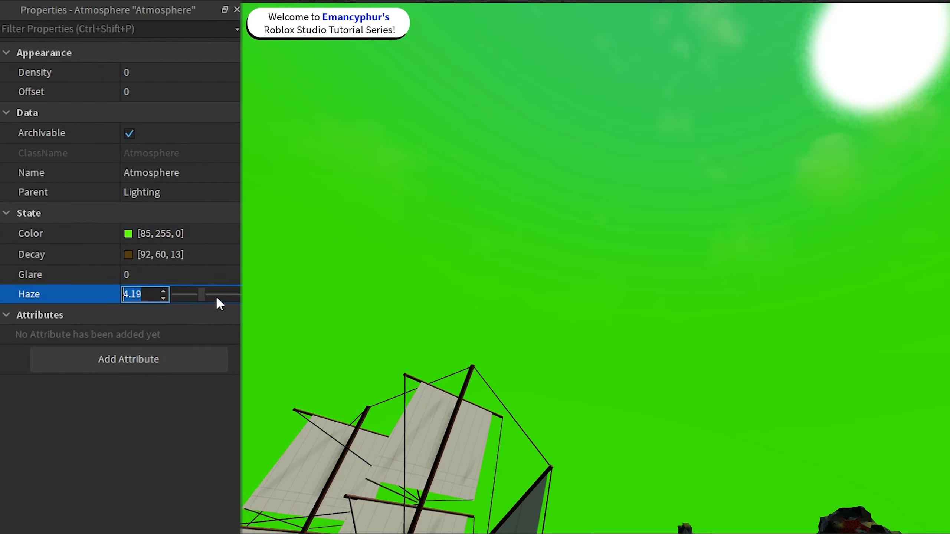
- Set the Atmosphere's Haze to 1.63, look at the horizon between the islands, and lower the Haze further
left_click_drag(215, 295, 193, 296)
right_click_drag(559, 311, 560, 310)
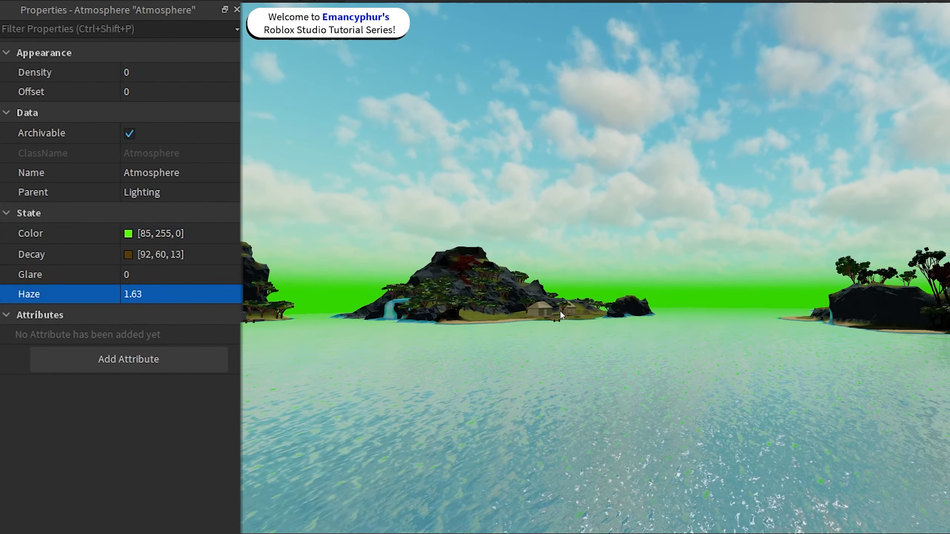
left_click(176, 298)
left_click_drag(181, 291, 170, 292)
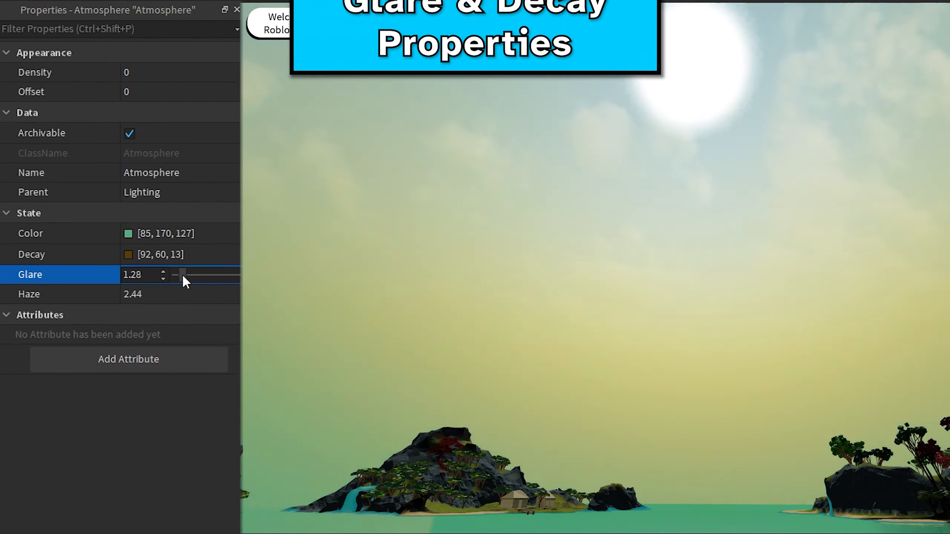
- Raise the Atmosphere's Glare to 8.72, view the glow around the sun, and increase the Glare to 10
left_click_drag(182, 273, 223, 273)
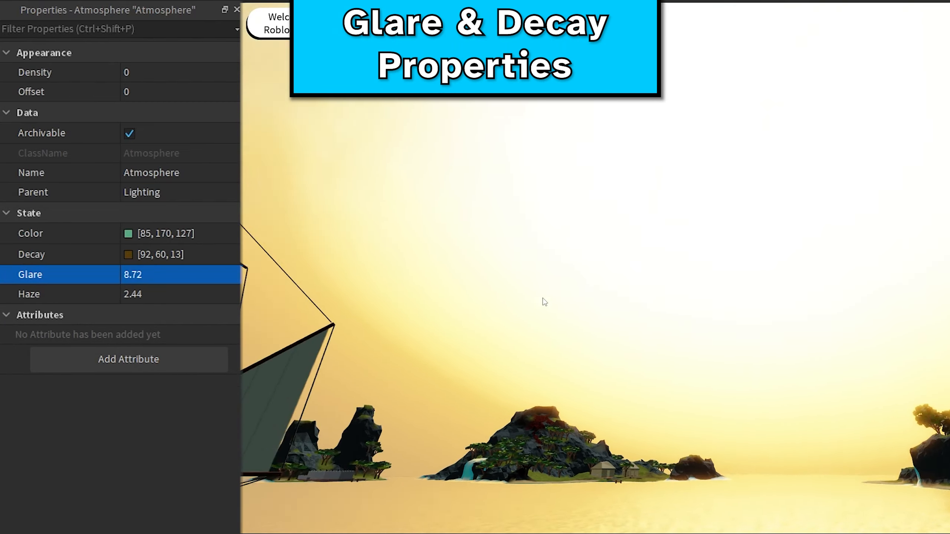
right_click_drag(545, 301, 545, 297)
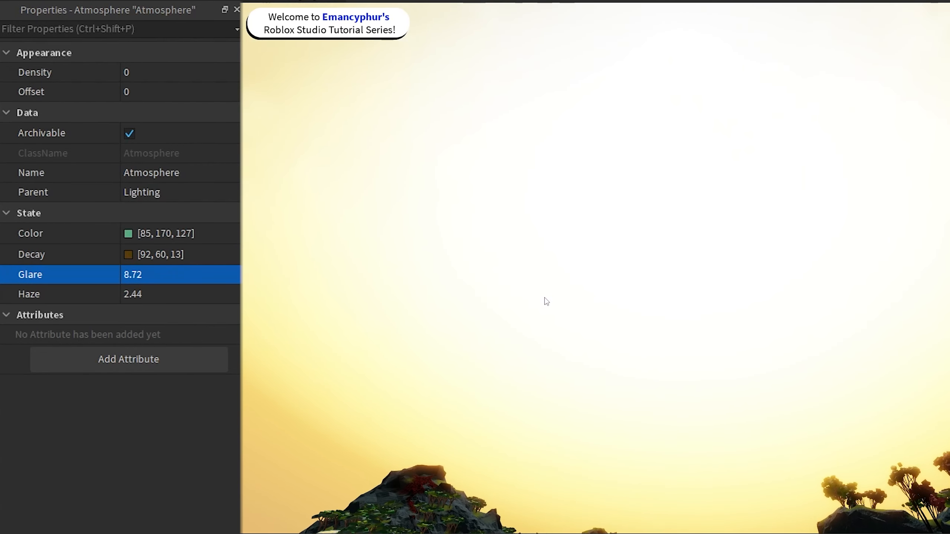
left_click_drag(229, 277, 241, 169)
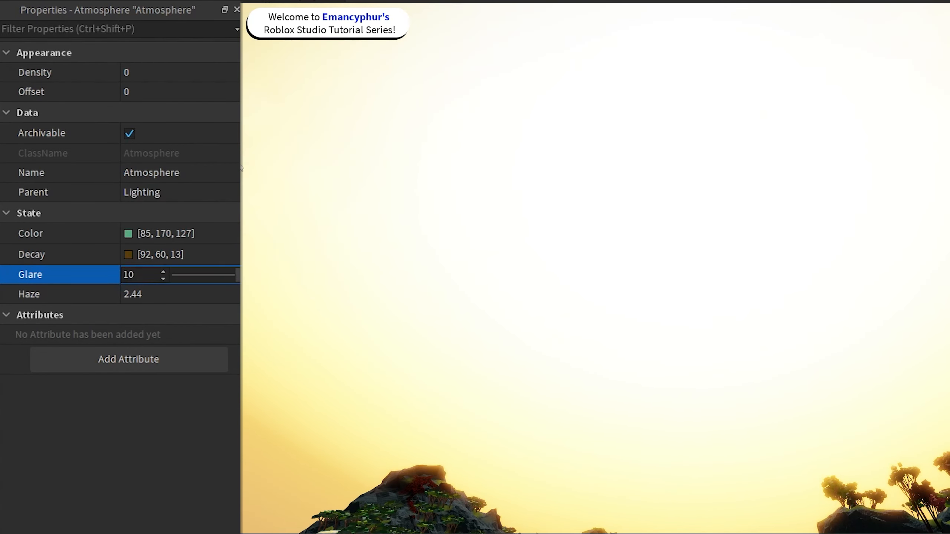
- Compare the Atmosphere's Glare at 10 and at lower values with Haze at 0, and adjust the Haze
left_click_drag(229, 280, 162, 281)
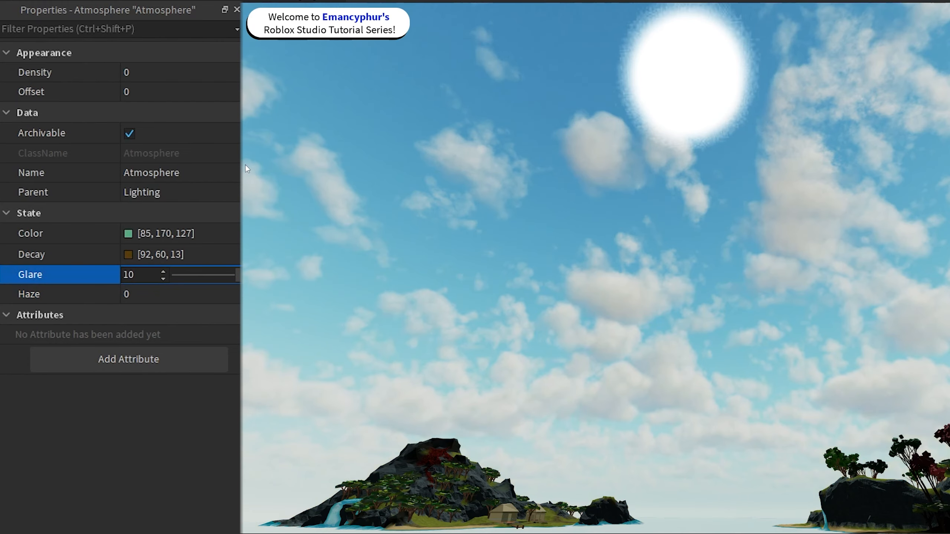
left_click_drag(237, 275, 191, 294)
left_click(173, 294)
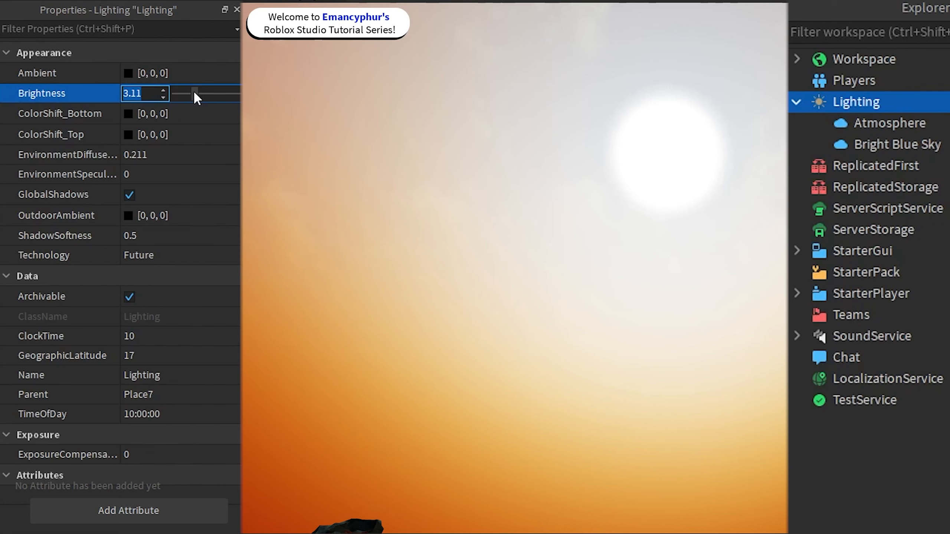
- Adjust the Brightness of the Lighting service slightly
mouse_move(193, 92)
left_mouse_down()
mouse_move(173, 101)
mouse_move(191, 95)
left_mouse_up()
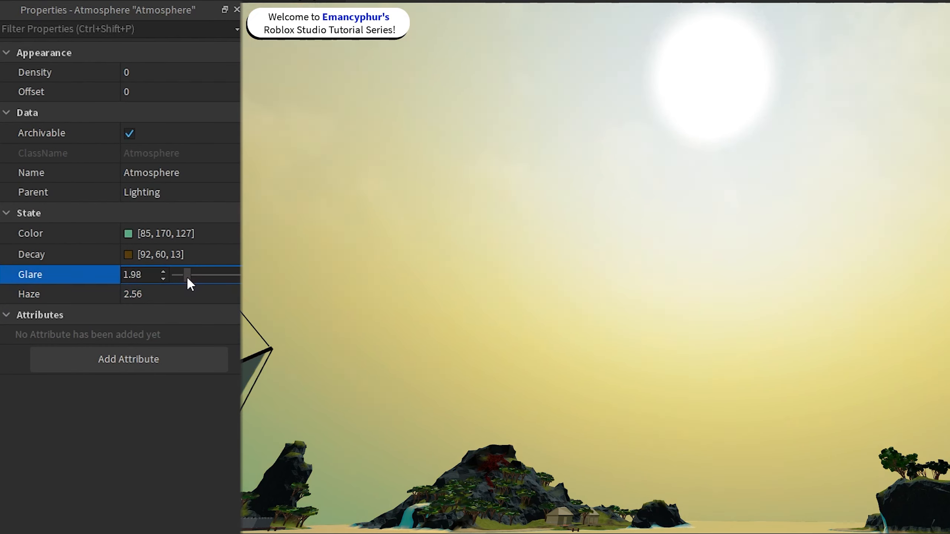
- Set the Atmosphere's Glare to 10 and keep the Haze at 2.56
left_click_drag(188, 279, 239, 280)
left_click(208, 291)
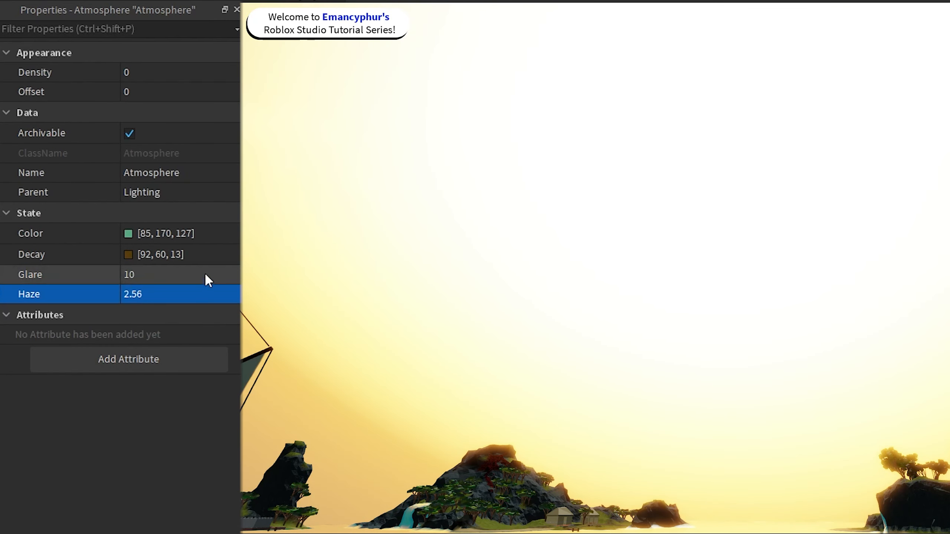
mouse_move(187, 295)
left_mouse_down()
mouse_move(155, 298)
mouse_move(187, 296)
left_mouse_up()
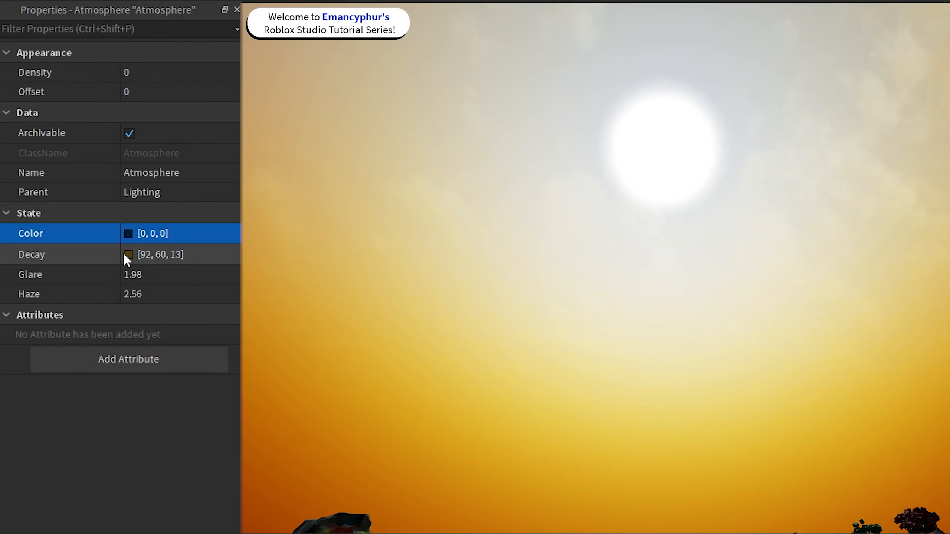
- Set the Atmosphere's Decay color to brown [92, 54, 27]
left_click(126, 254)
left_click_drag(629, 146, 338, 144)
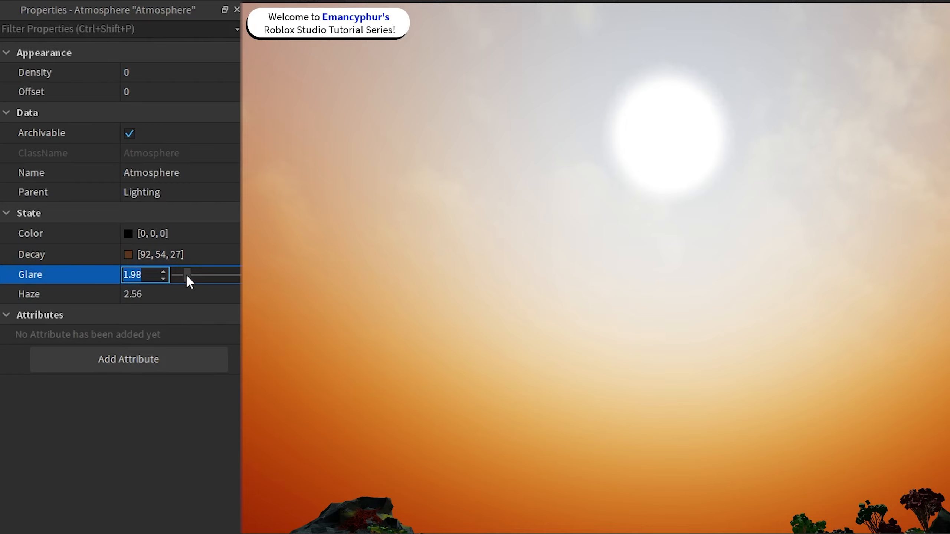
- Try a lower Glare on the Atmosphere, and reduce the Haze to 0.35 while viewing the horizon
left_click_drag(186, 274, 176, 291)
left_click(195, 294)
right_click_drag(465, 287, 474, 322)
left_click(173, 293)
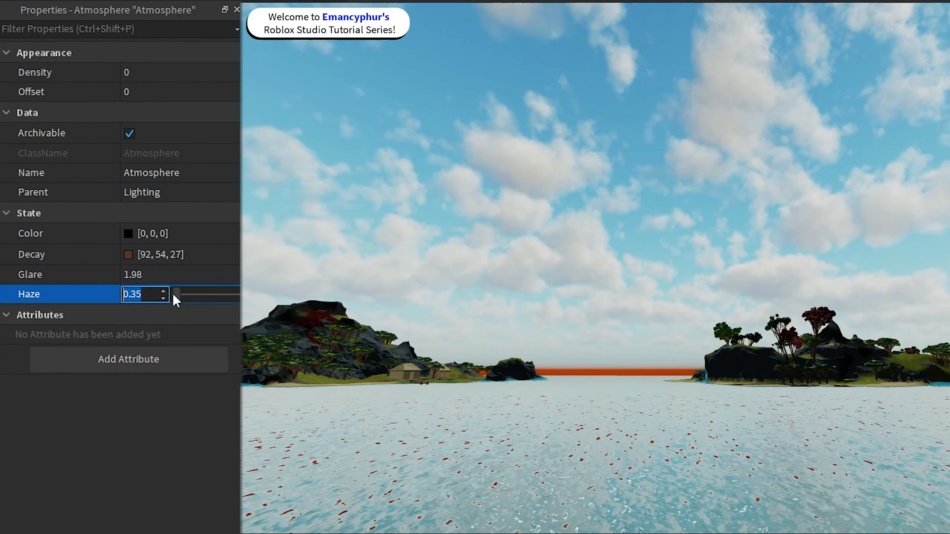
- Raise the Atmosphere's Haze to 2.56 and look up at the sun
left_click_drag(173, 293, 193, 294)
right_click_drag(379, 221, 381, 184)
right_click_drag(381, 184, 382, 190)
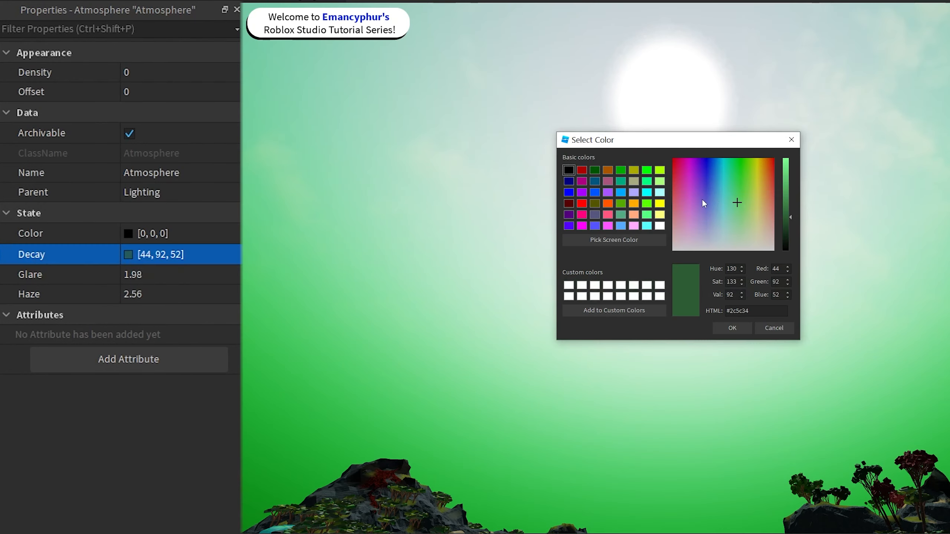
- Change the Atmosphere's Decay color from green to brown [92, 54, 28], and view the sky
left_click_drag(739, 200, 767, 186)
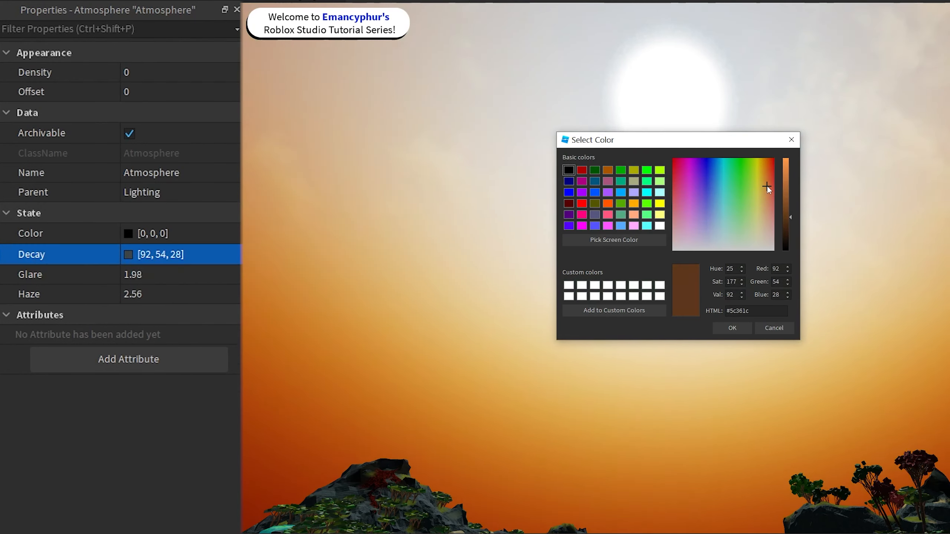
left_click(732, 327)
right_click_drag(722, 329, 723, 329)
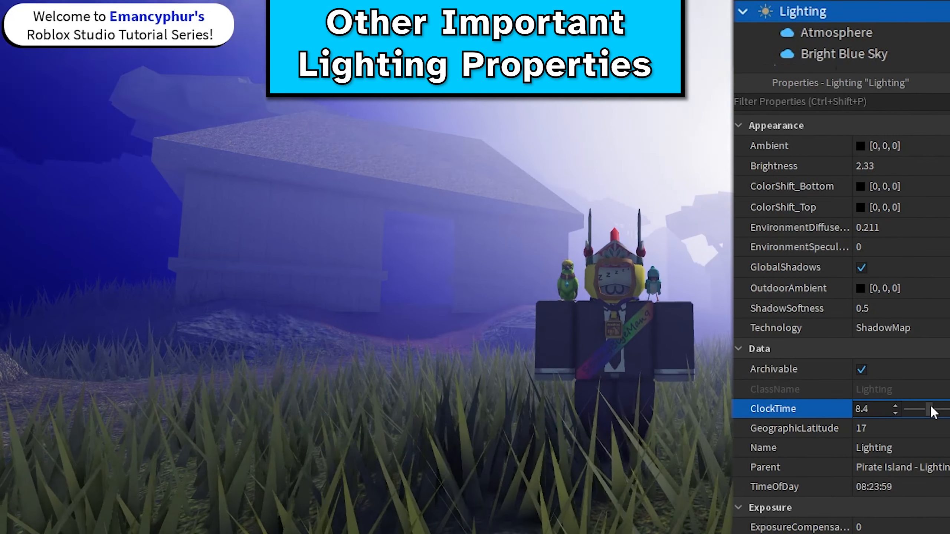
- Set Lighting's ClockTime to 16.5 and its GeographicLatitude to 197
mouse_move(931, 412)
left_mouse_down()
mouse_move(922, 411)
mouse_move(935, 410)
left_mouse_up()
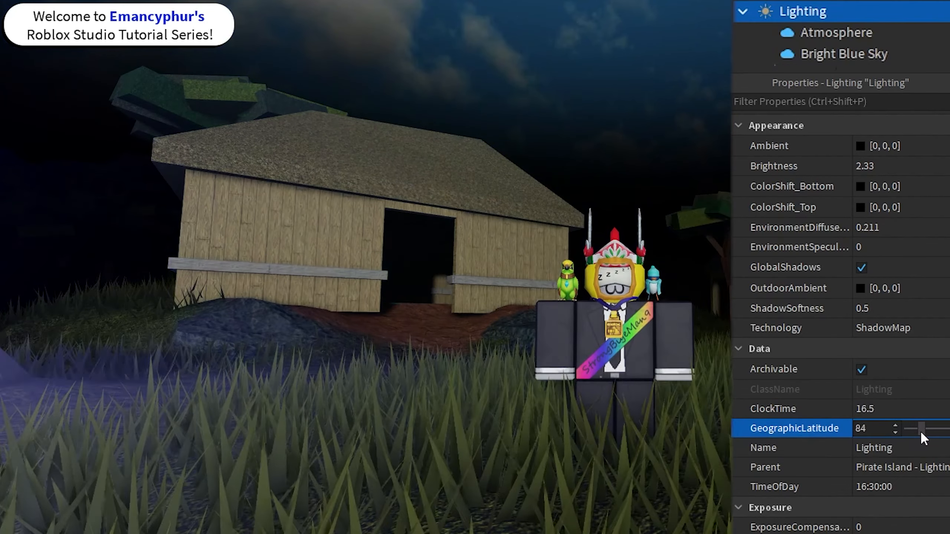
left_click_drag(924, 431, 942, 436)
- Increase the Brightness of Lighting in the hut scene
left_click(918, 166)
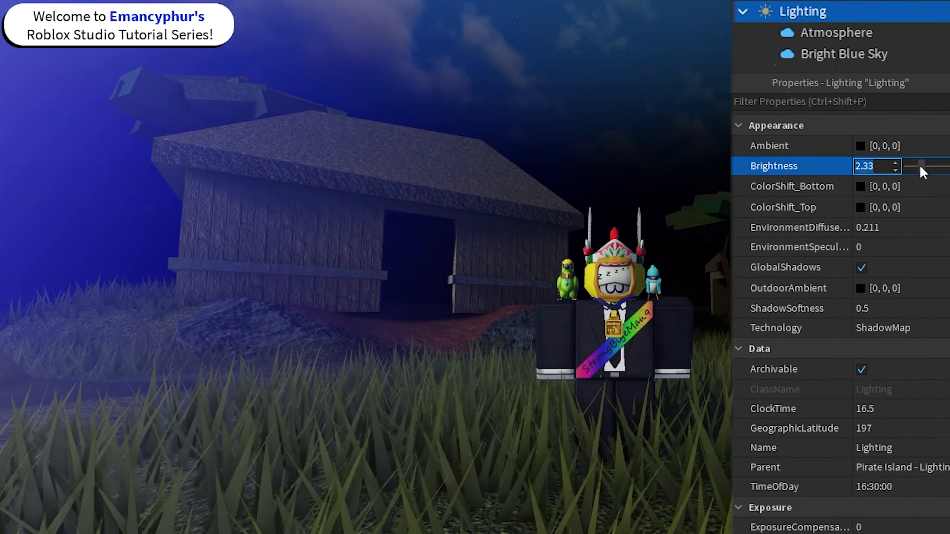
left_click_drag(918, 169, 945, 169)
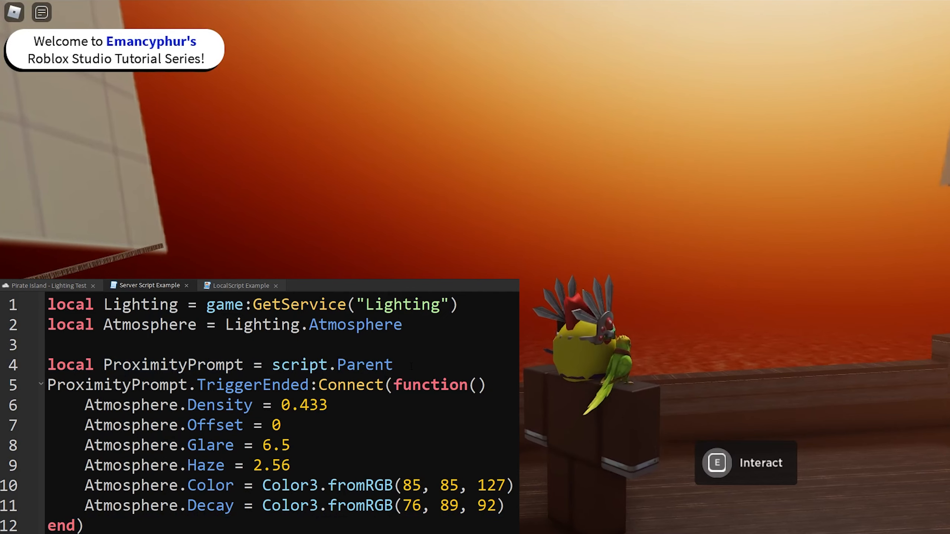
- Trigger the ship's Interact prompt, and walk the character from the blue atmosphere zone toward the grey one
key("e")
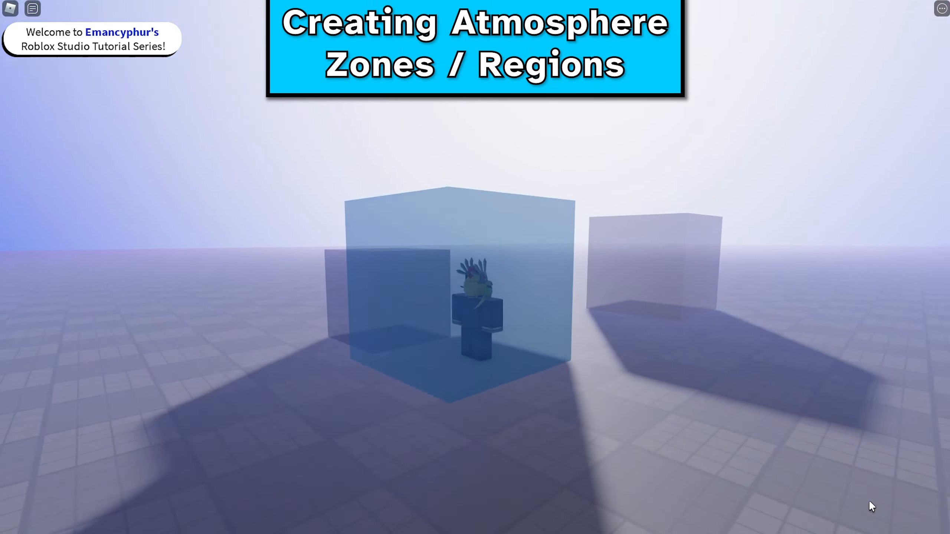
key("d")
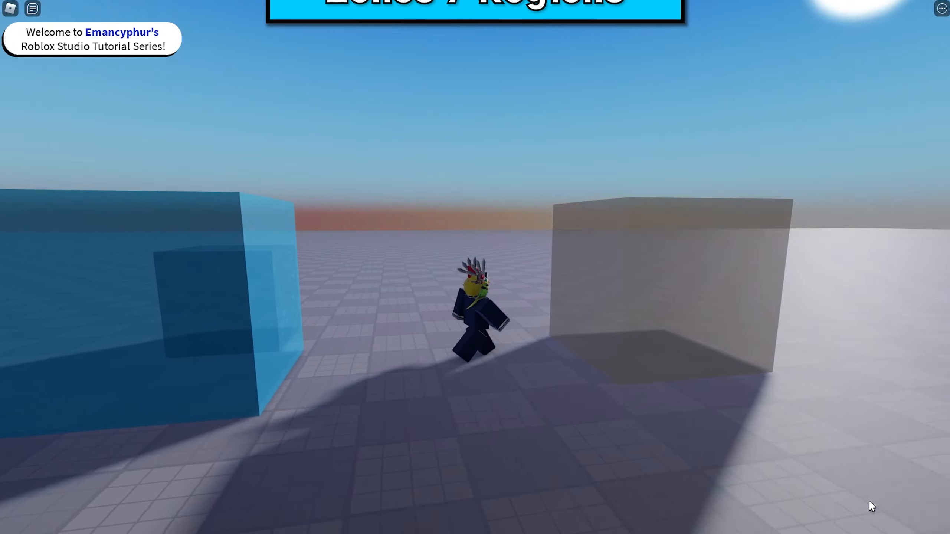
key("d")
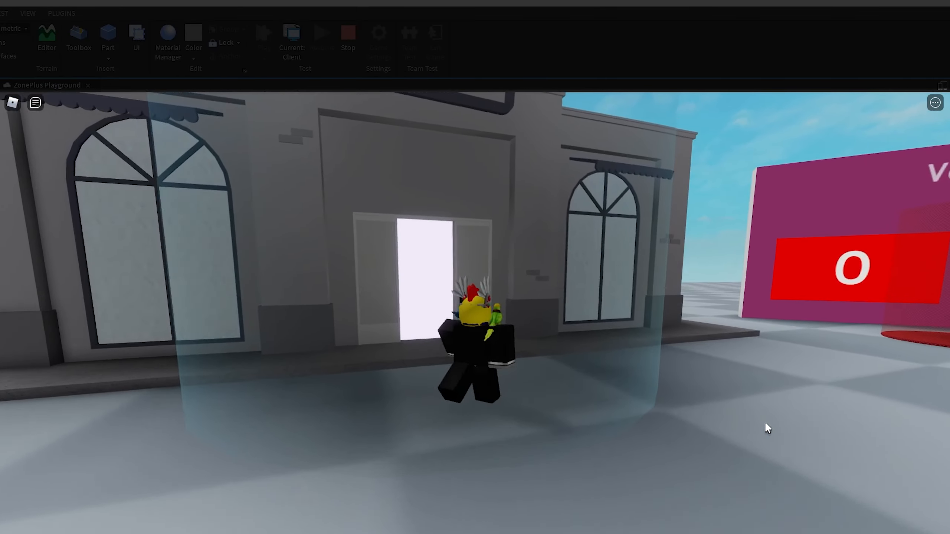
- Walk the character into the red and blue voting zones of the ZonePlus Playground's Vote Machine 9000
key("d")
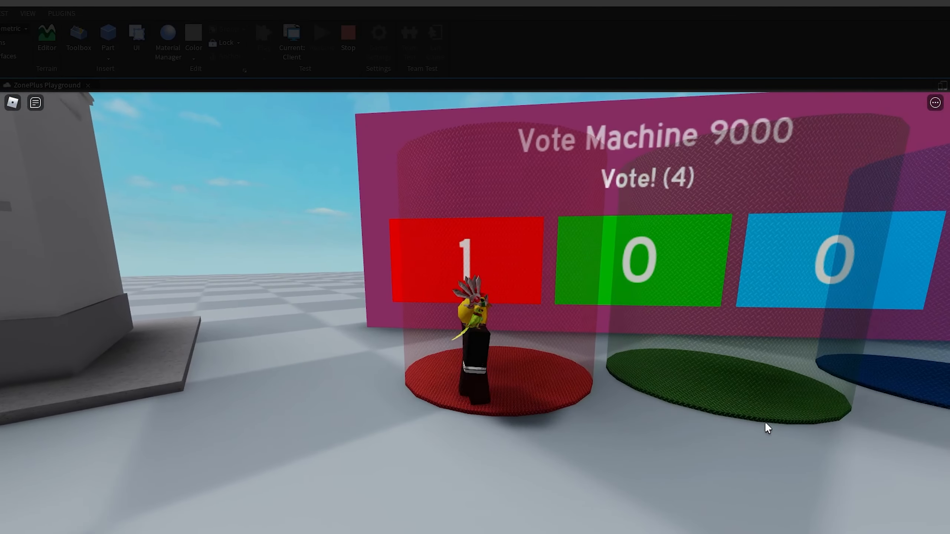
key("d")
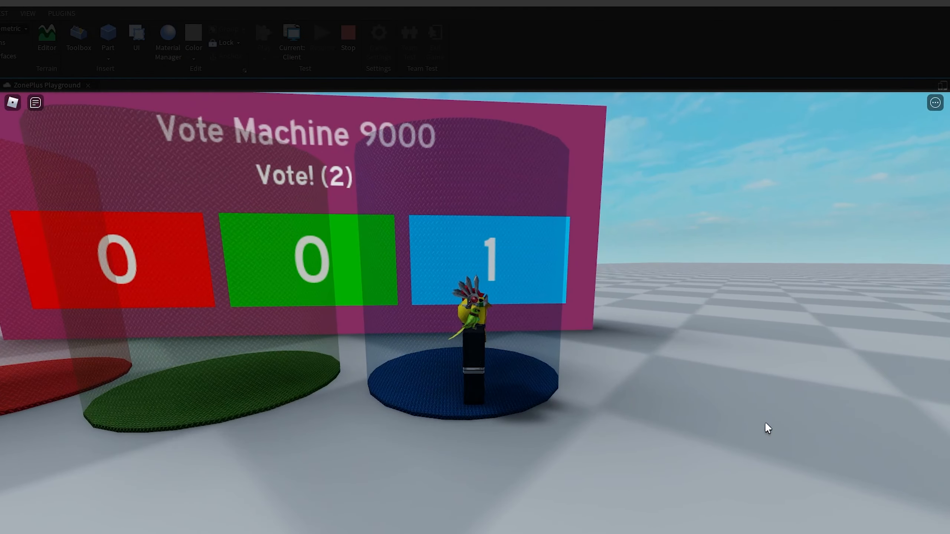
- Open the ZonePlus model page from its developer forum post and get the model
scroll(765, 424, "down", 2)
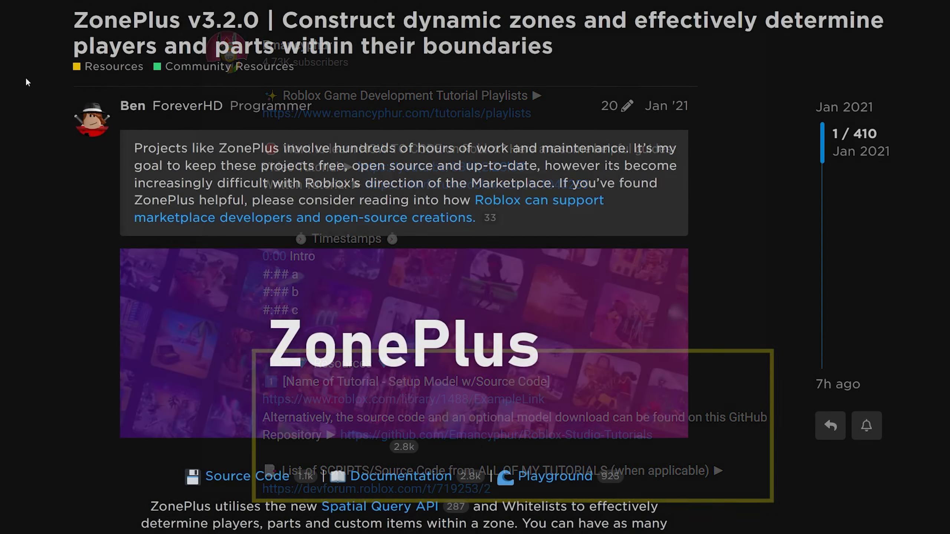
scroll(25, 77, "down", 10)
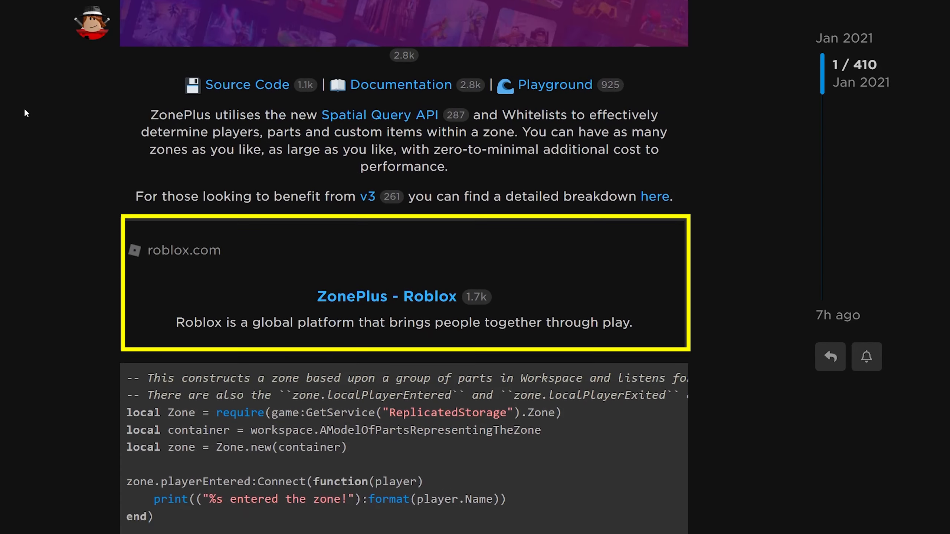
left_click(333, 283)
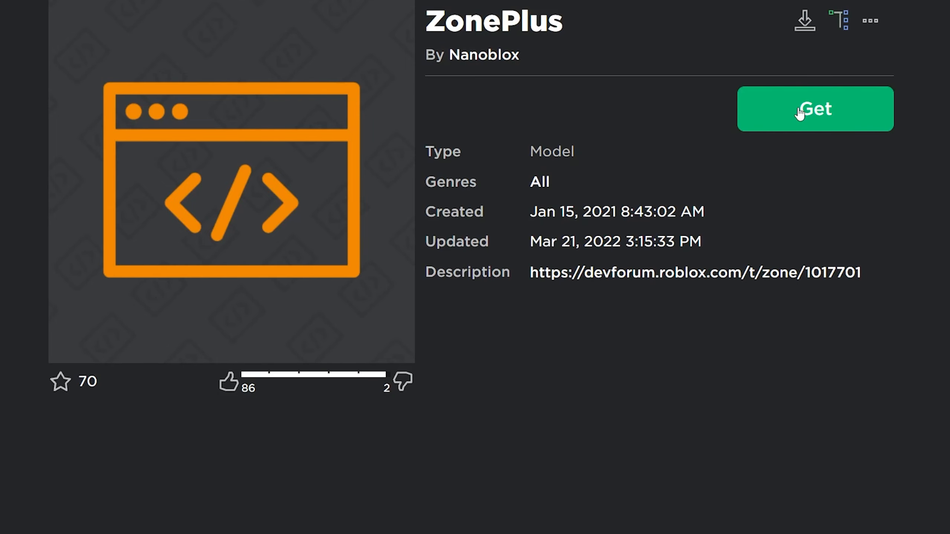
left_click(799, 113)
left_click(509, 454)
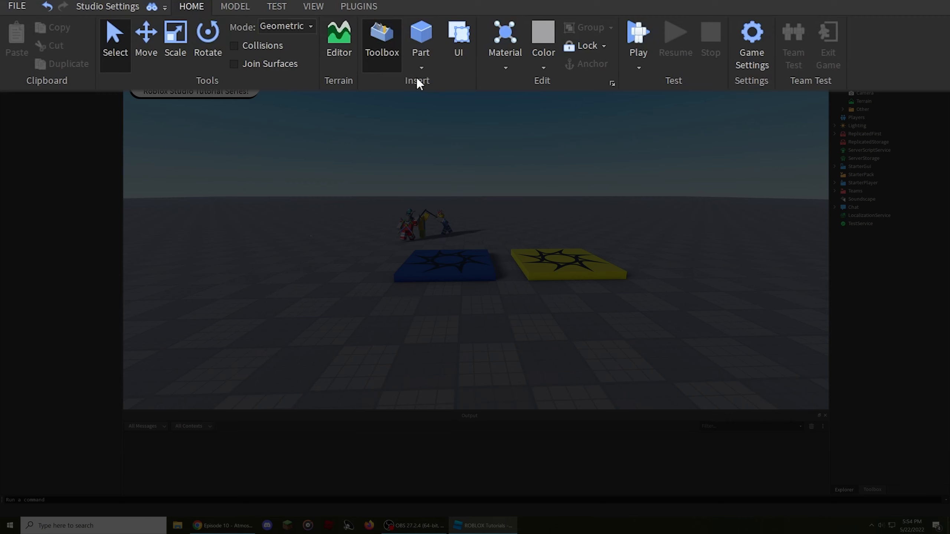
- Insert ZonePlus from My Models in the Toolbox inventory, and move its Zone module into ReplicatedStorage
left_click(314, 7)
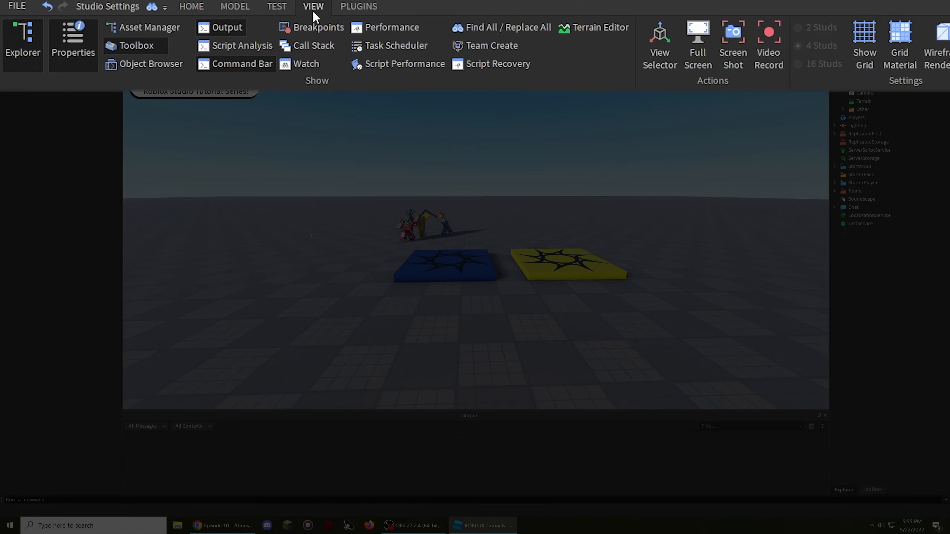
left_click(127, 46)
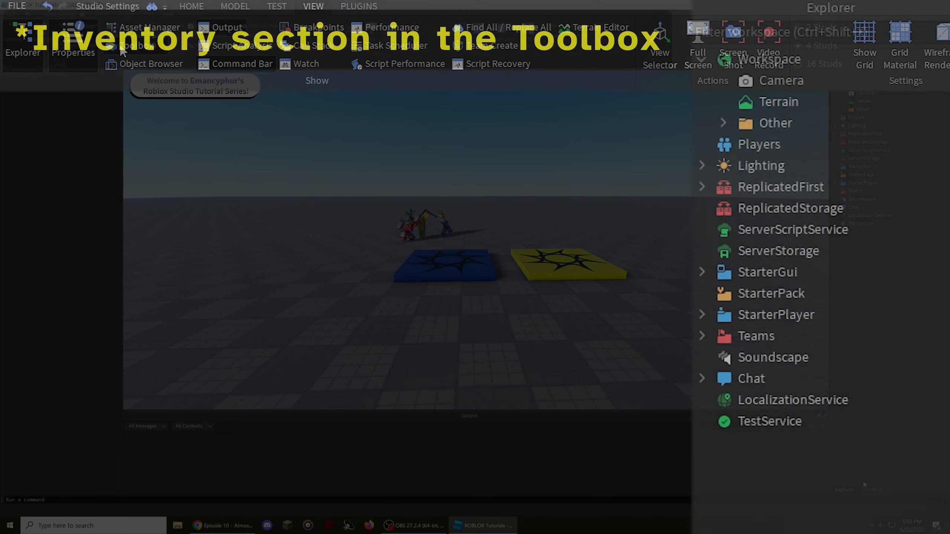
left_click(751, 78)
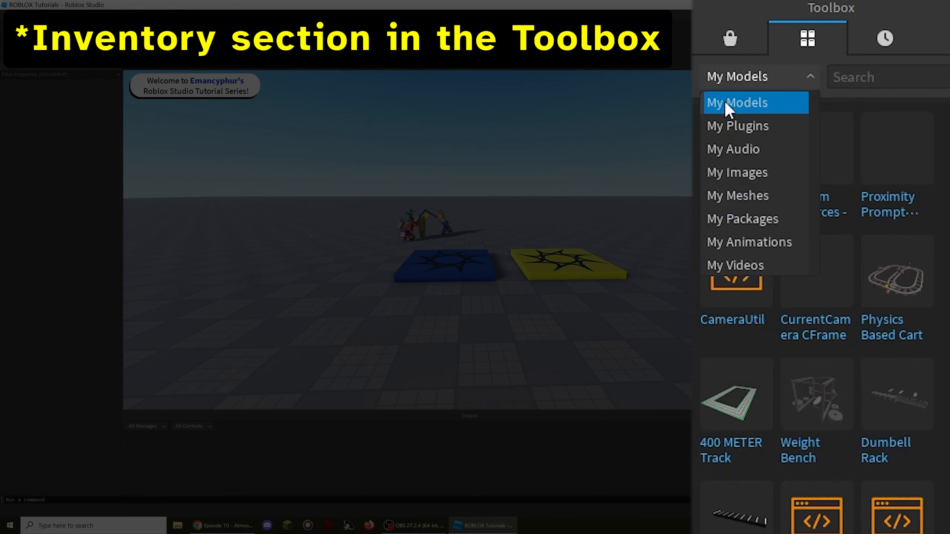
left_click(725, 100)
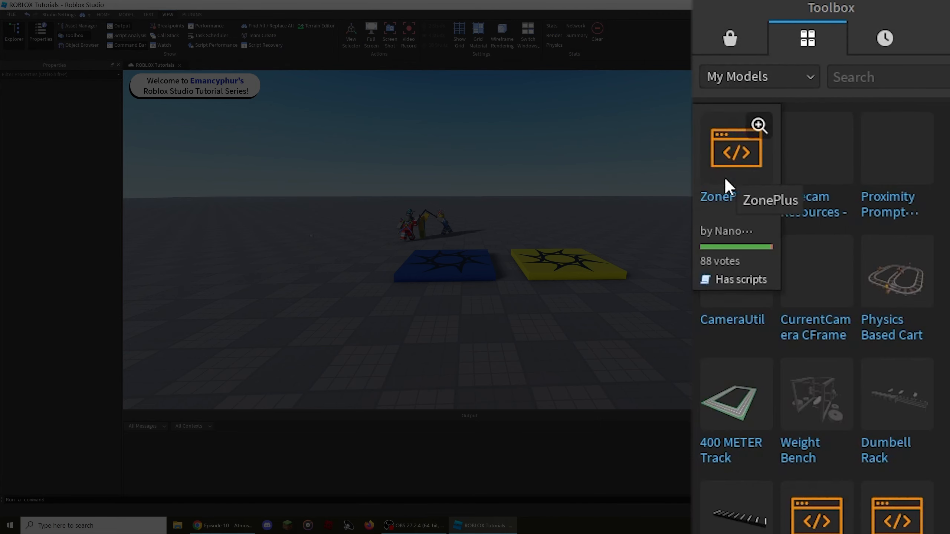
left_click(727, 167)
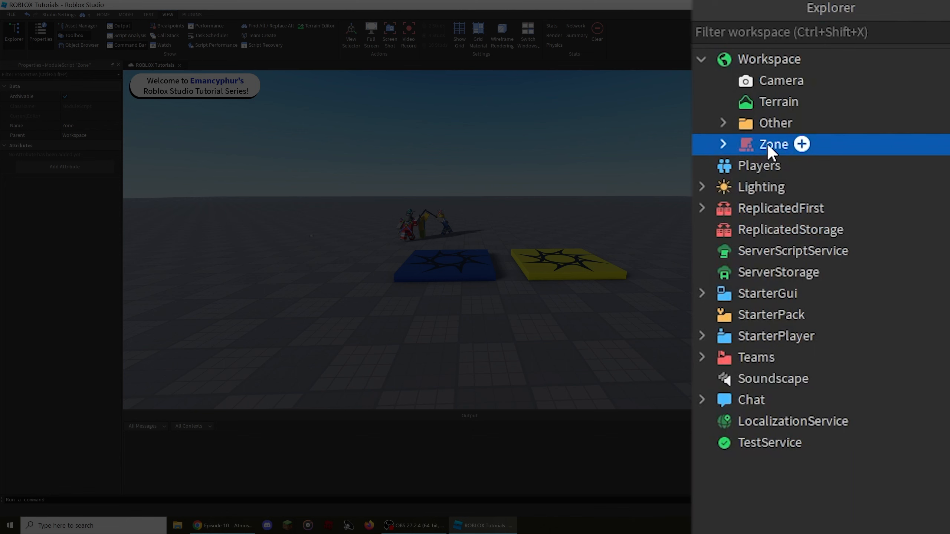
left_click_drag(766, 144, 799, 235)
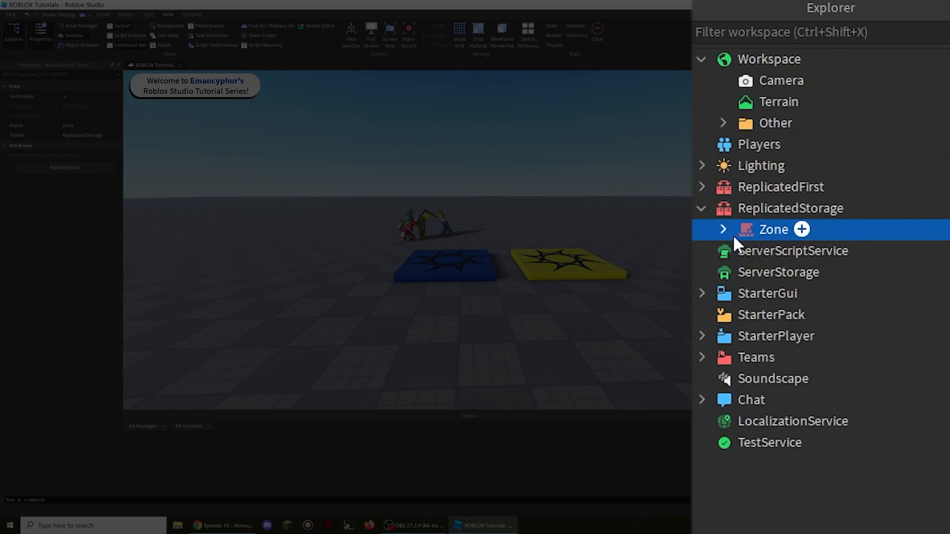
left_click(311, 235)
- Add a LocalScript to StarterPlayerScripts under StarterPlayer
left_click(696, 337)
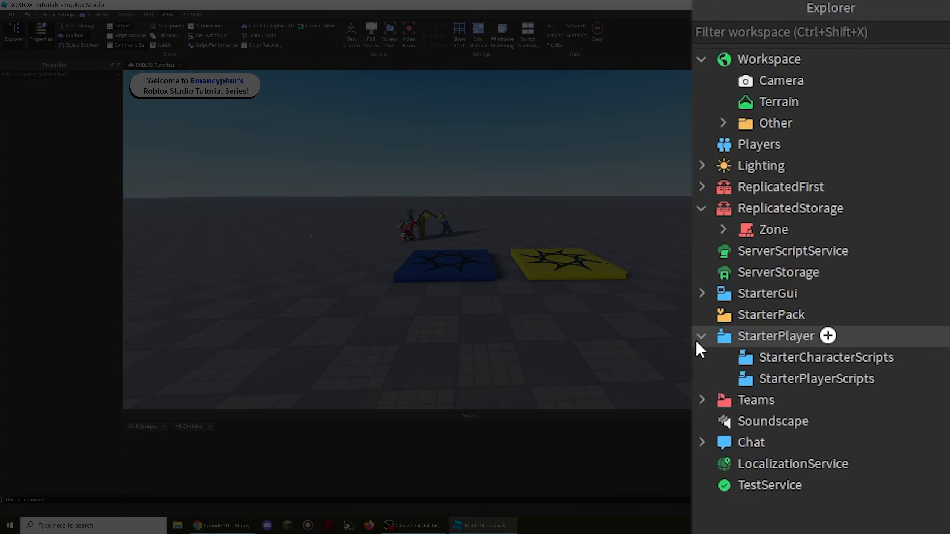
left_click(888, 379)
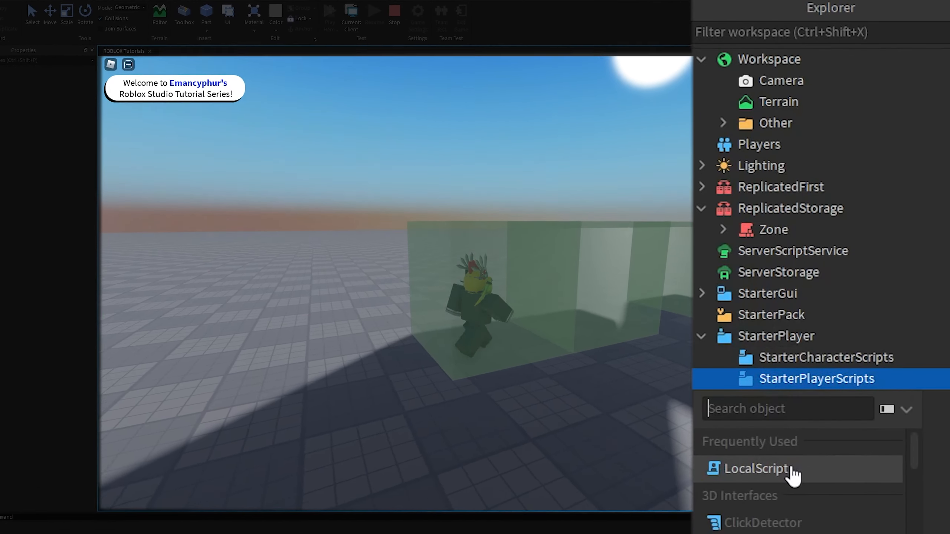
left_click(791, 464)
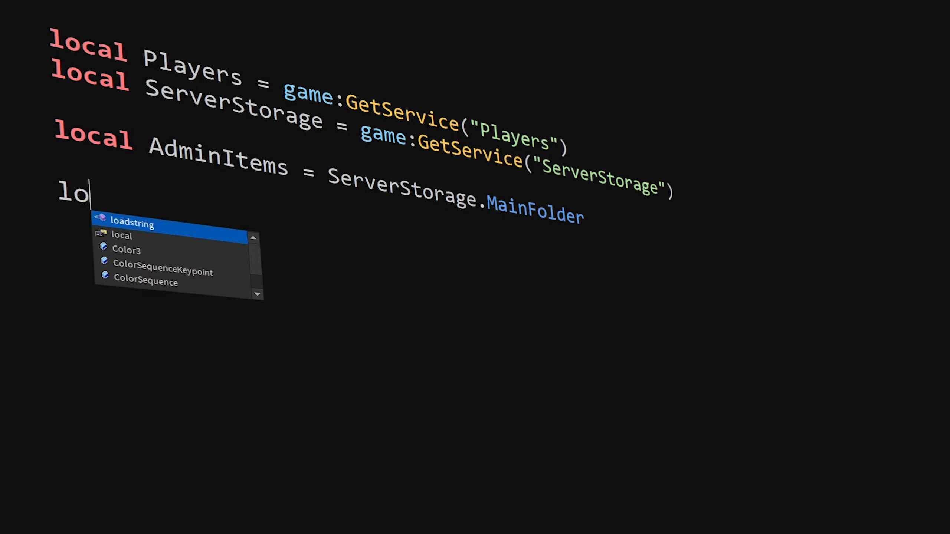
- Write an Admins table of user IDs and a local function PlayerJoin(player) containing the comment "-- Code"
type("cal Admins = {32150440,1,2,3,4}")
key("Return")
key("Return")
key("Return")
type("local function PlayerJoin(player)")
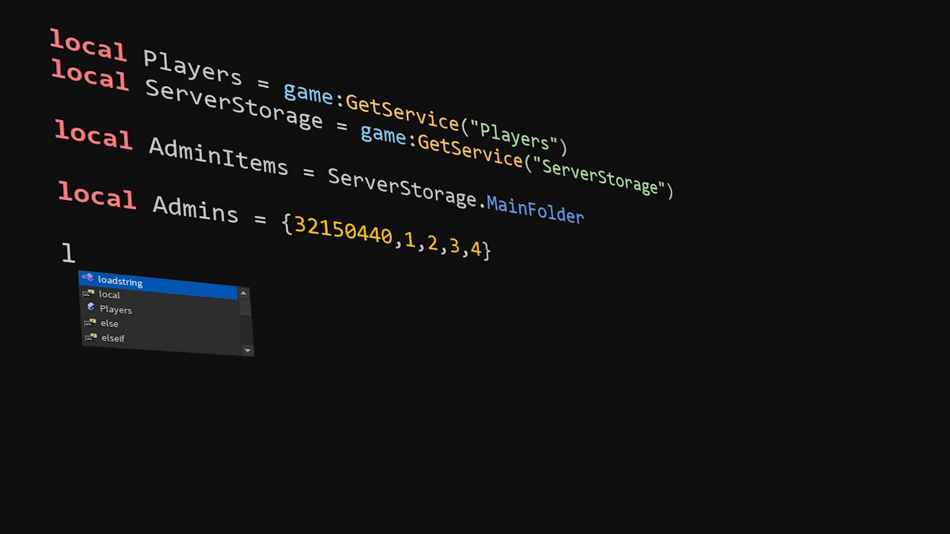
key("Return")
type("-- Code")
- Below PlayerJoin, write a loop over ipairs(Players:GetPlayers()) that calls coroutine.wrap(PlayerJoin)(player) for each player
key("Down")
key("Return")
key("Return")
key("Return")
type("for _,player in ipairs(Players:GetPlayers()) do")
key("Return")
type("coroutine.wrap(PlayerJoin)(player)")
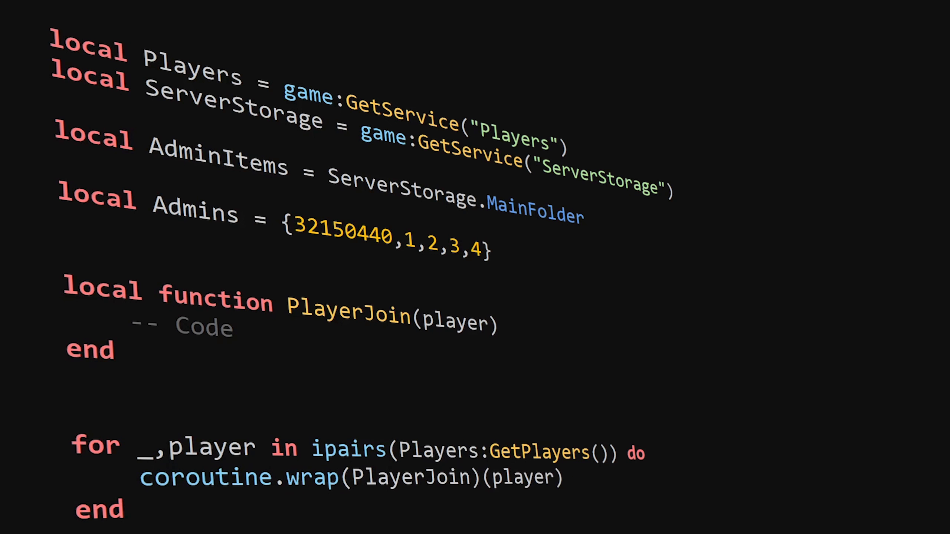
- Inside PlayerJoin, add the condition "if table.find(Admins,player.UserId) then" and start a print call within it
left_click(234, 329)
type("if table.find(Admins,player.UserId) then")
key("Return")
type("print(")
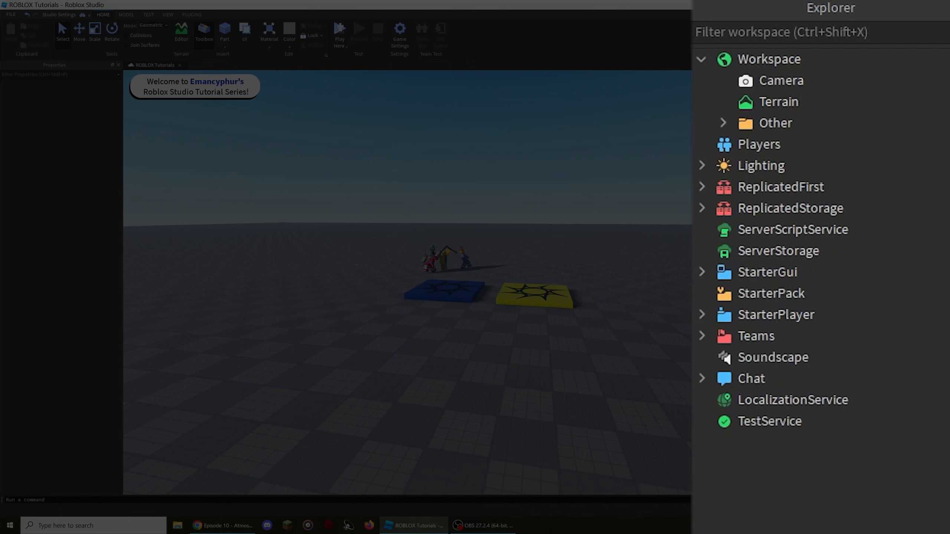
- Add a folder named AtmosphereZones to the Workspace
left_click(812, 59)
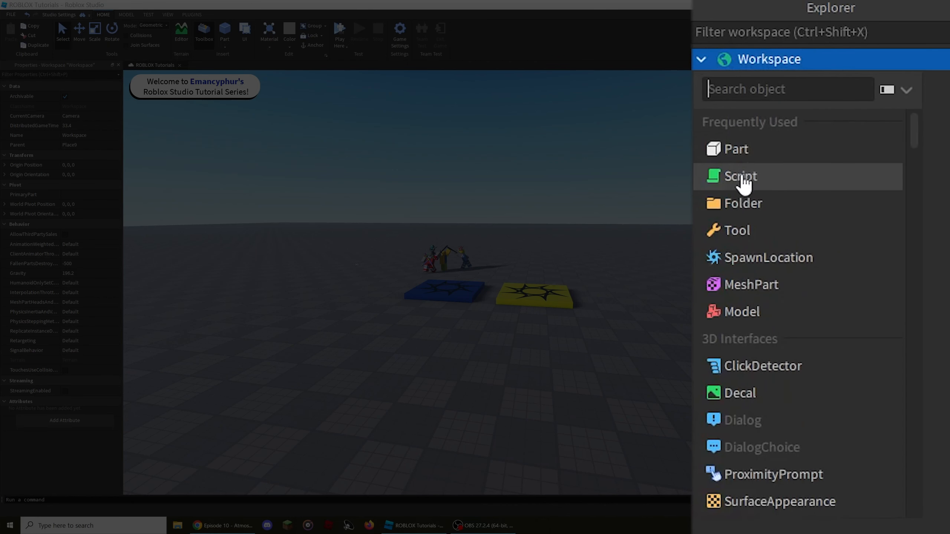
double_click(776, 123)
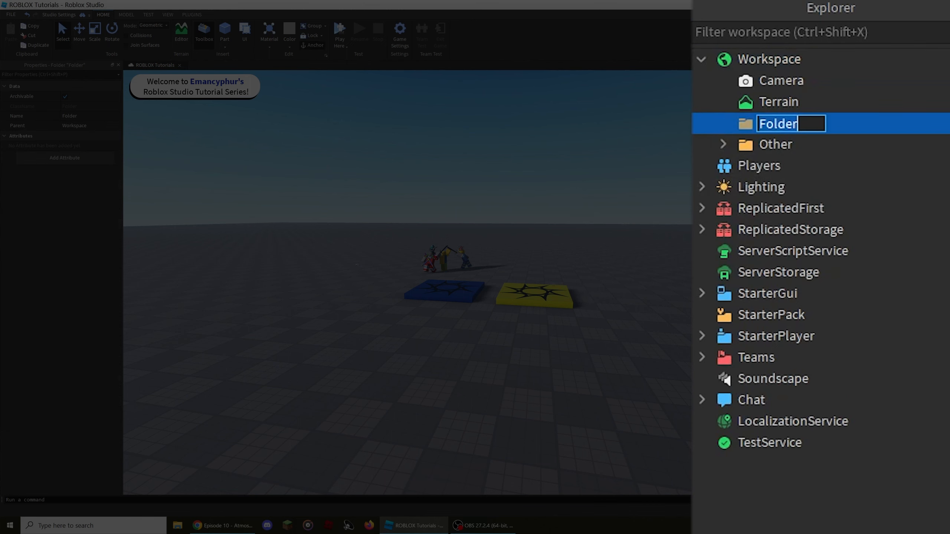
type("AtmosphereZones")
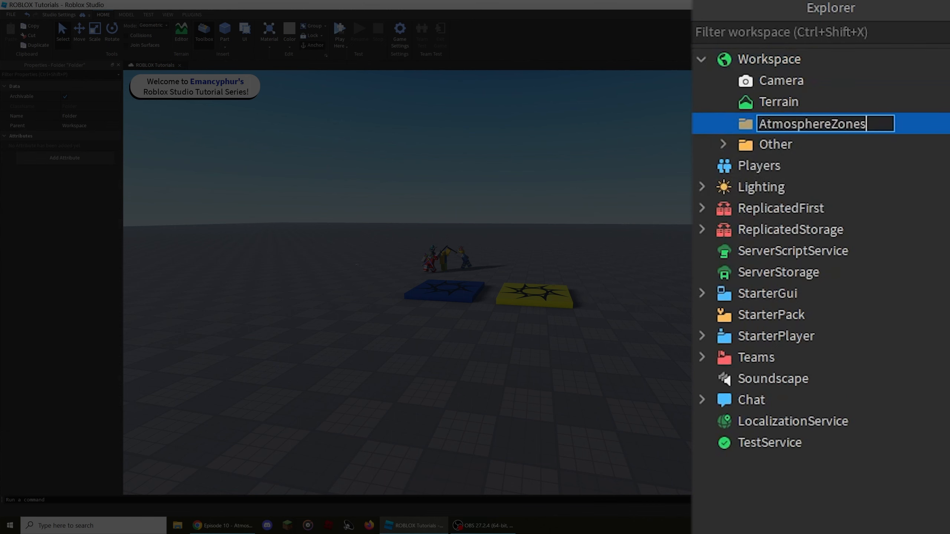
key("Return")
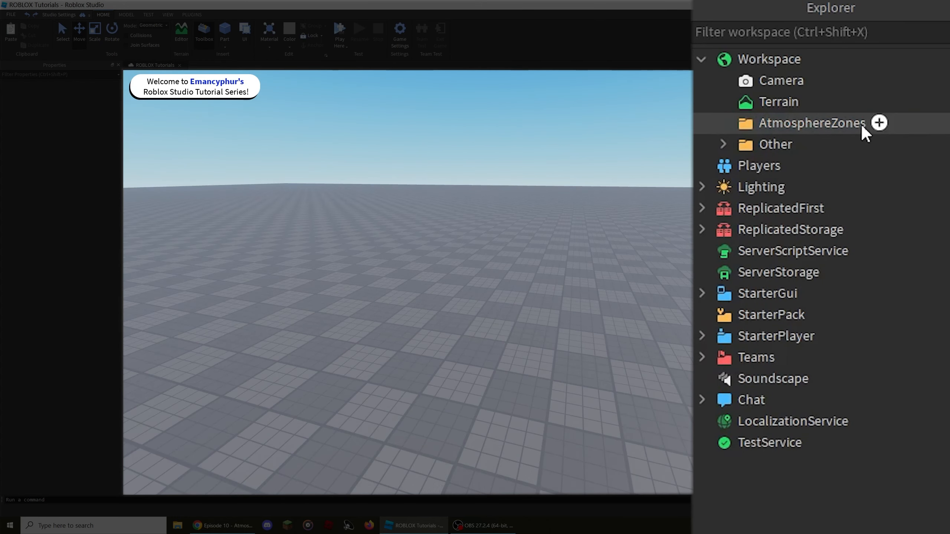
- Insert a Part into the AtmosphereZones folder
left_click(879, 123)
type("part")
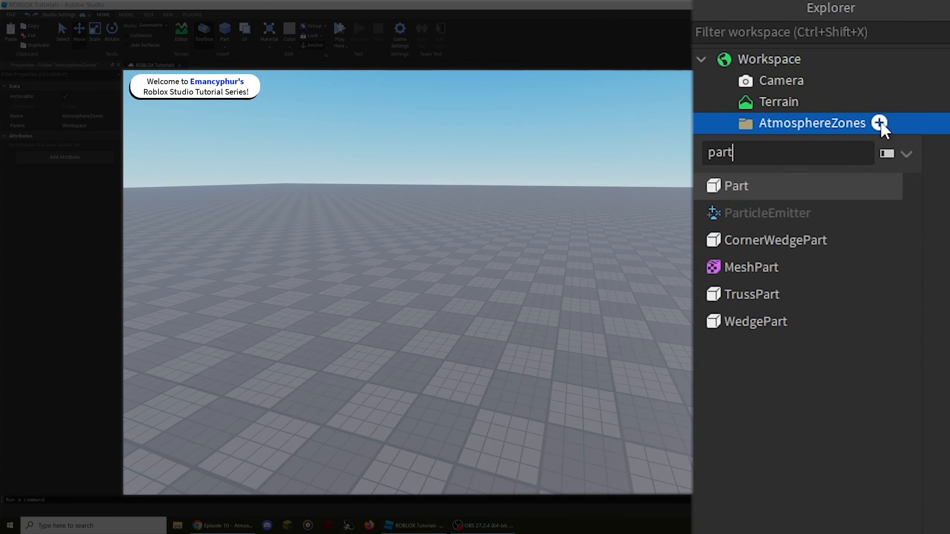
left_click(810, 187)
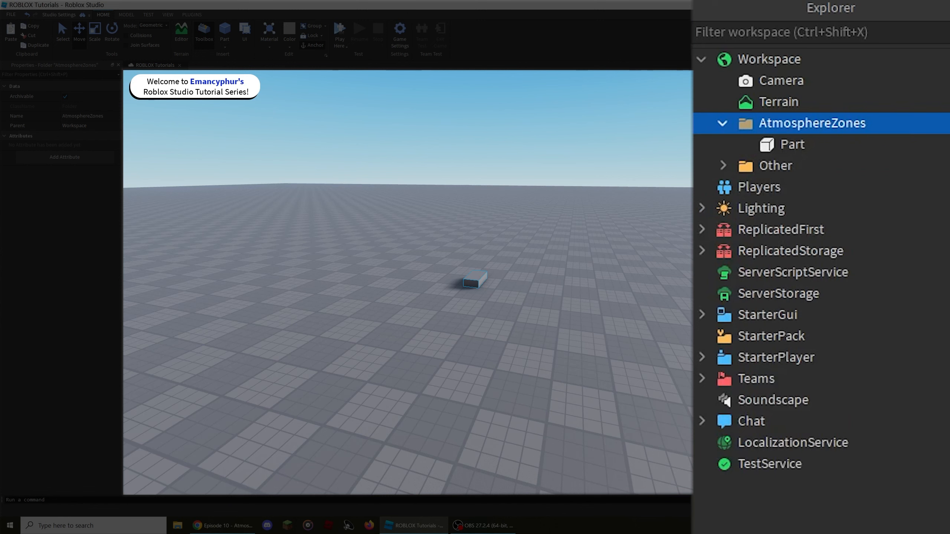
- Duplicate the part in AtmosphereZones, move the copy aside, and delete it
left_click(787, 145)
key("ctrl+d")
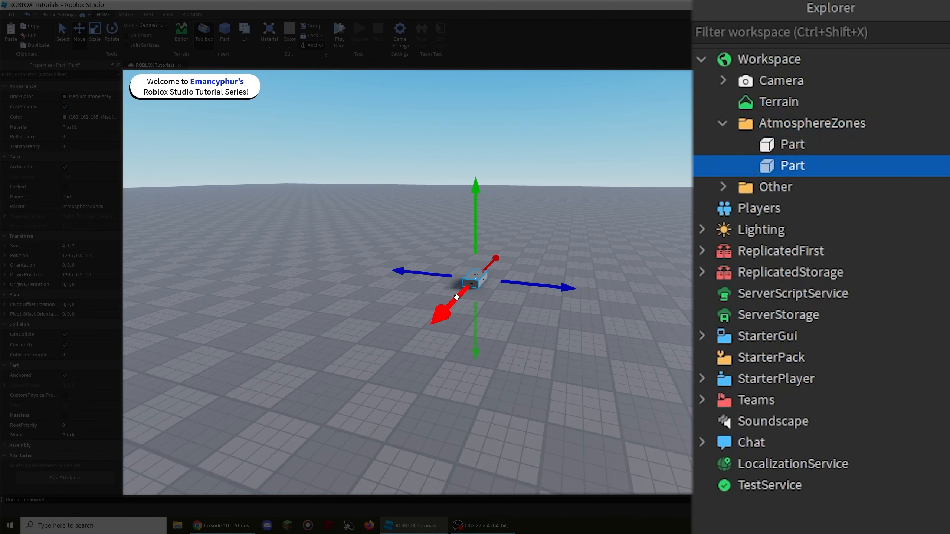
left_click_drag(457, 298, 430, 197)
key("ctrl+3")
key("Delete")
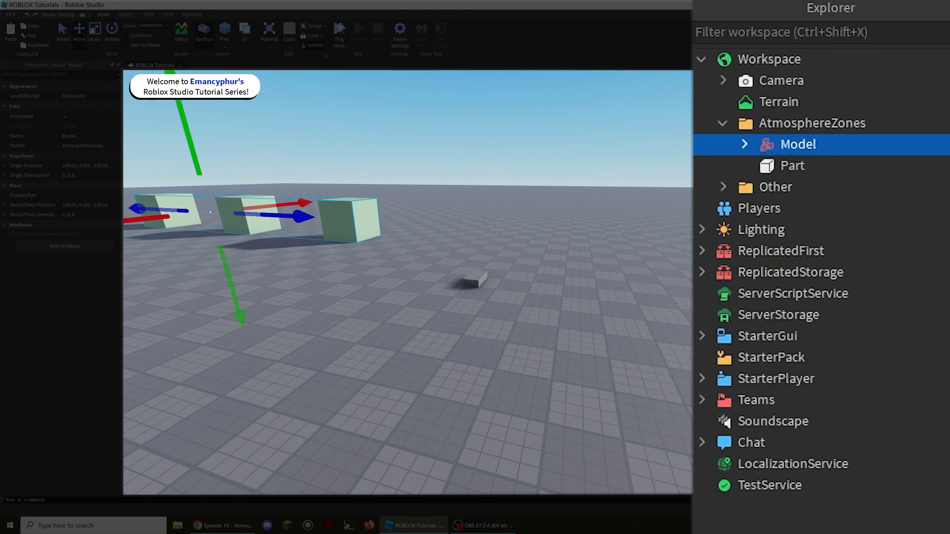
- Rename the three-part model in the AtmosphereZones folder to ExampleOne
double_click(841, 144)
key("F2")
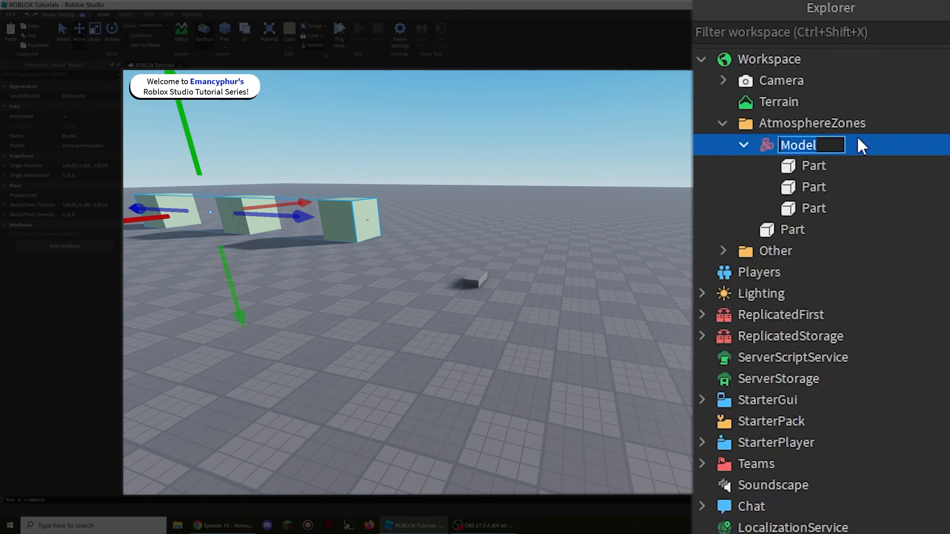
type("ExampleOne")
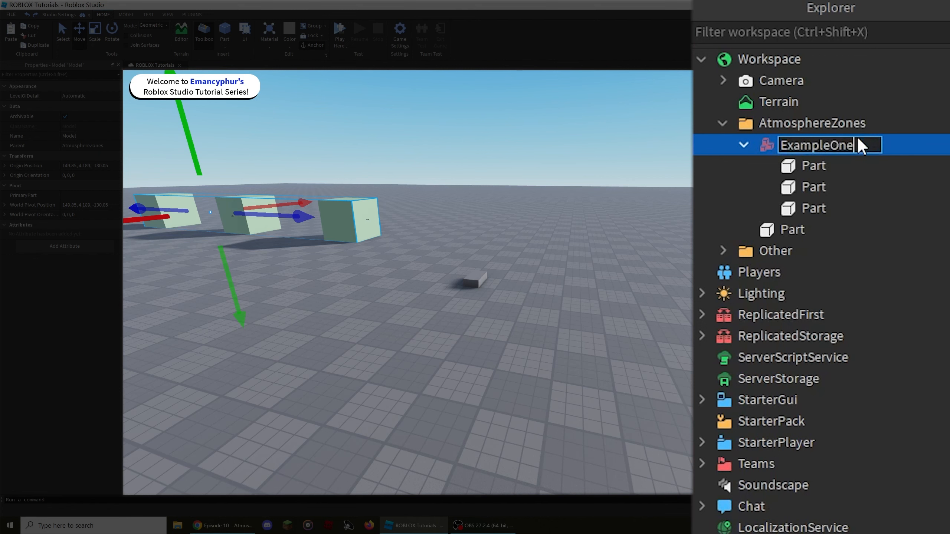
left_click(782, 127)
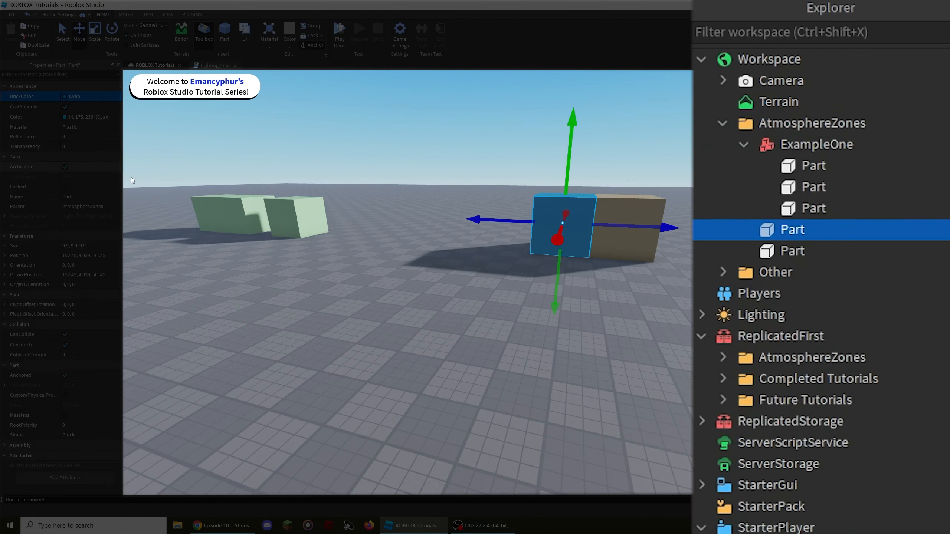
scroll(384, 247, "up", 10)
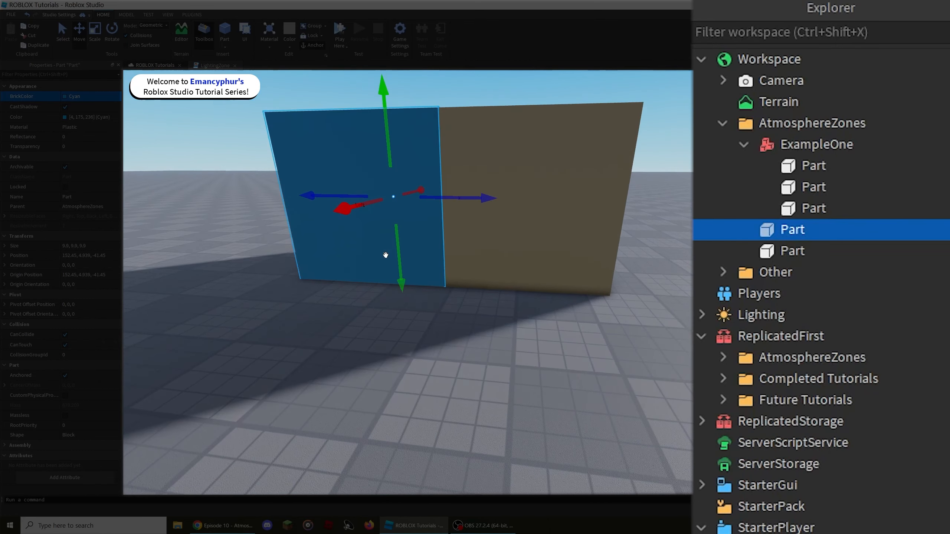
left_click(499, 291)
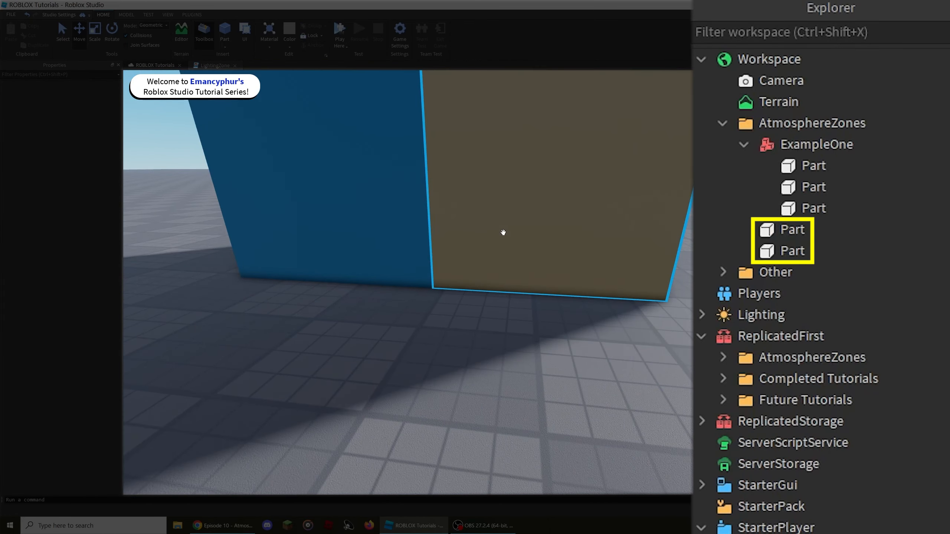
left_click(503, 233)
scroll(487, 355, "down", 10)
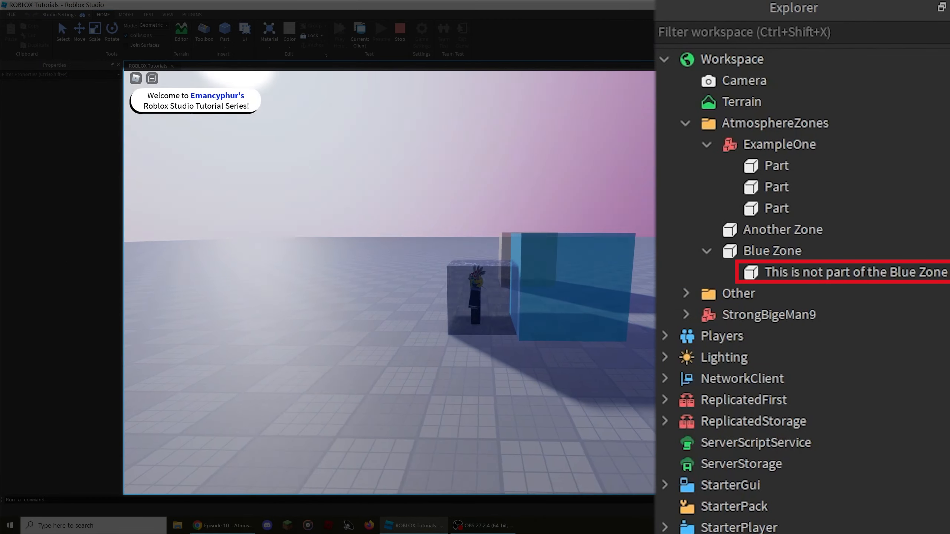
- Walk the character out of the atmosphere zone and back towards it in the play test to compare the lighting
key("s")
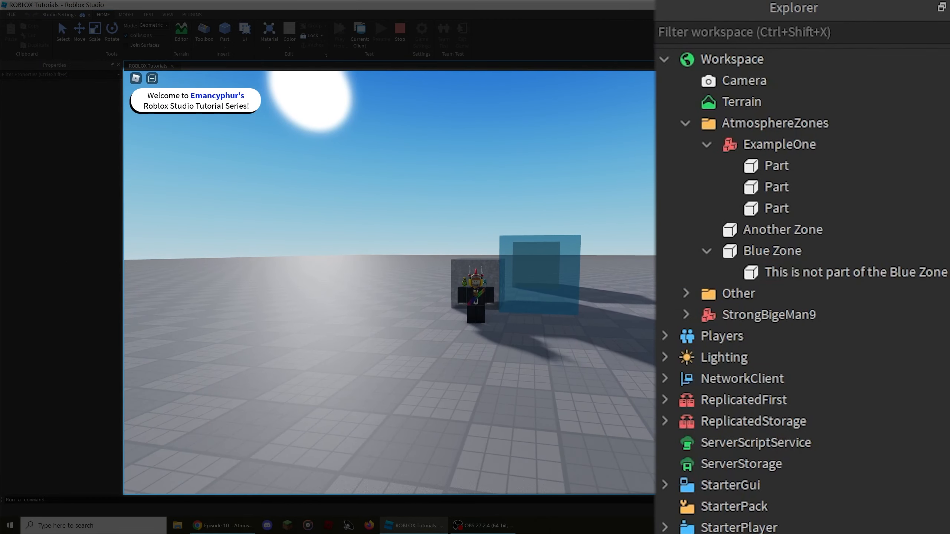
key("w")
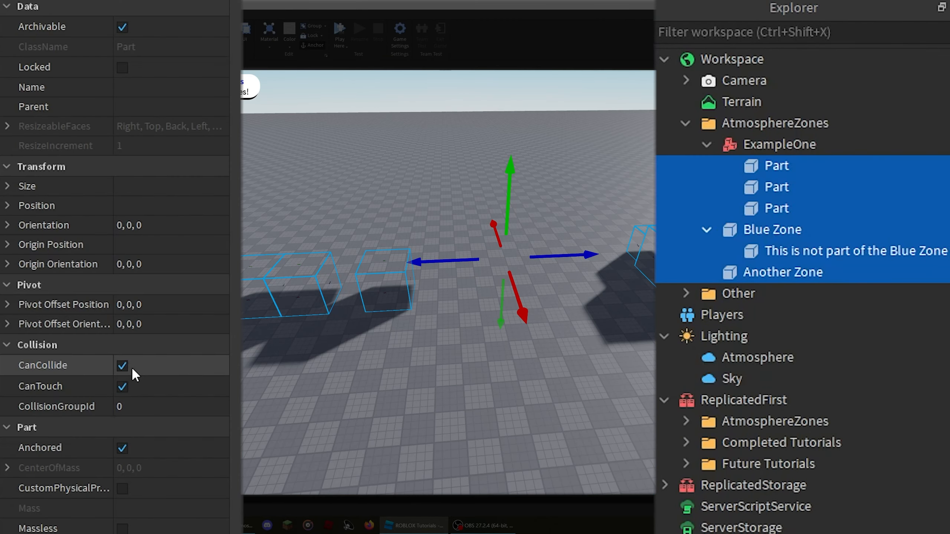
- Turn off CanCollide for all the selected zone parts and walk the character around inside a zone in the play test
left_click(122, 365)
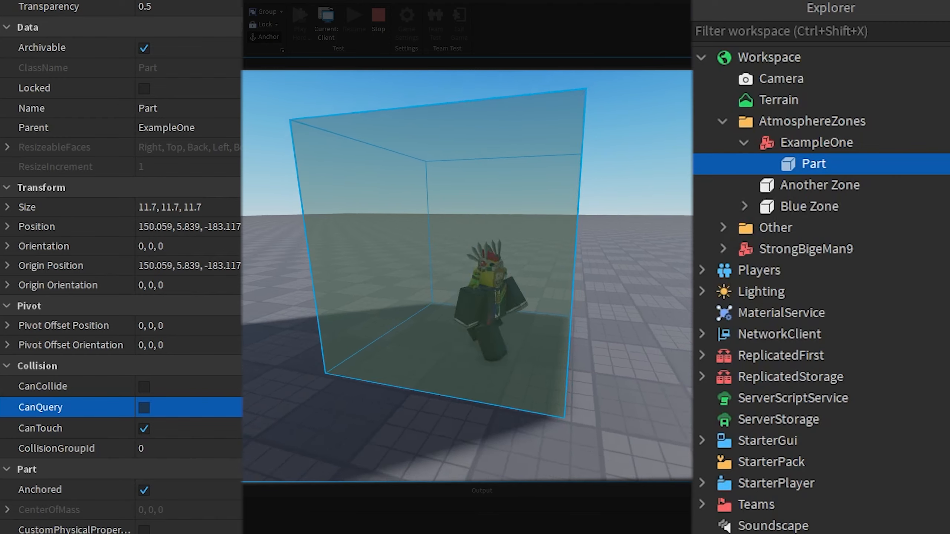
key("a")
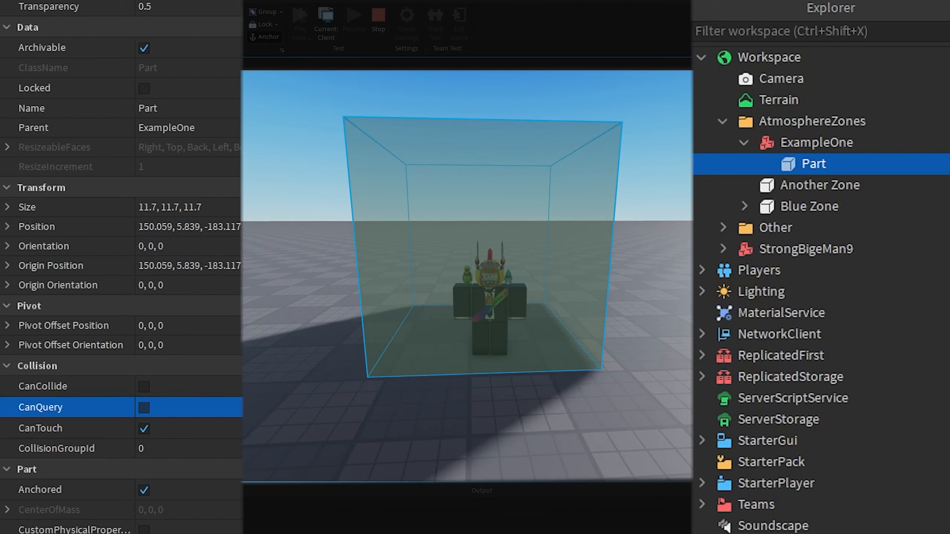
key("d")
key("a")
key("s")
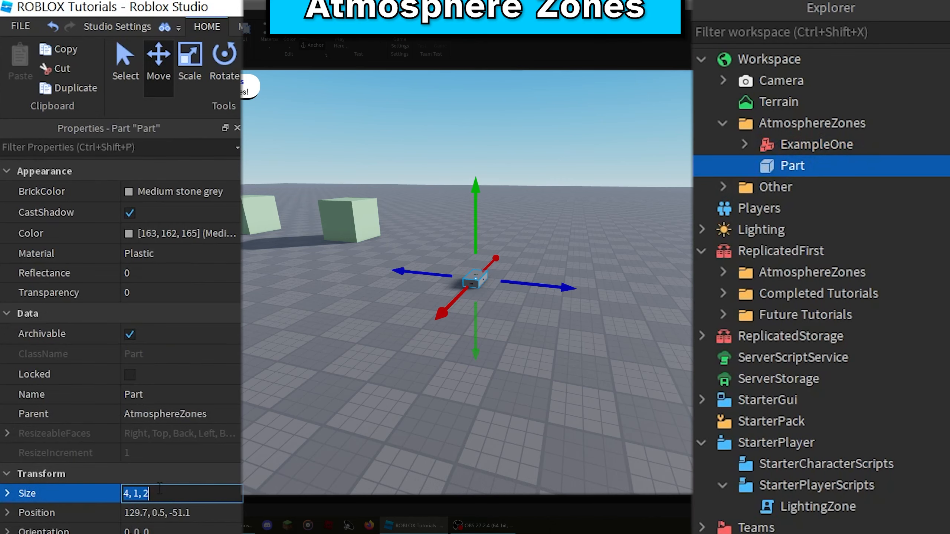
- Set the size of the new part in the AtmosphereZones folder to 1,1,1
type("1,1,1")
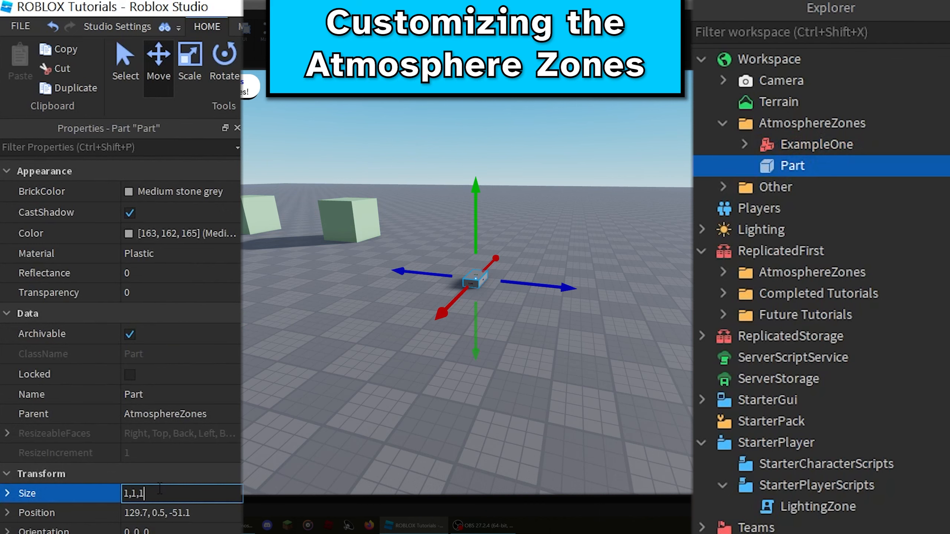
key("Return")
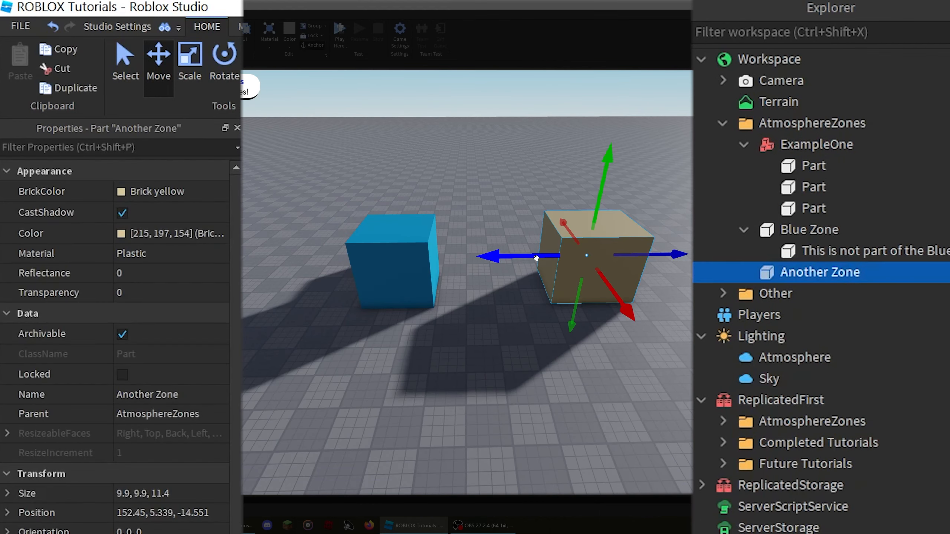
- Scale the Another Zone part outward into a wide, flat block measuring about 71.5 × 9.9 × 64.3
key("ctrl+3")
left_click_drag(520, 257, 379, 270)
left_click_drag(639, 261, 688, 258)
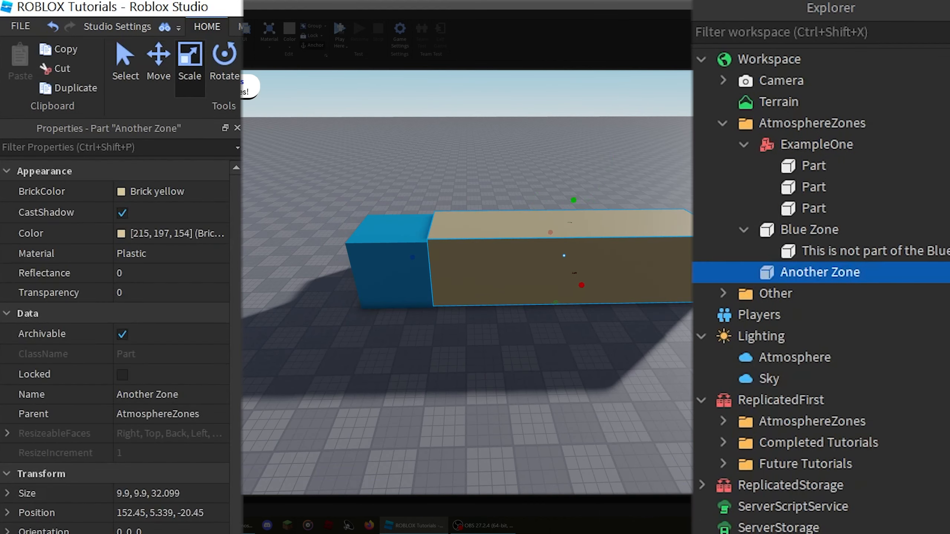
left_click_drag(552, 231, 525, 176)
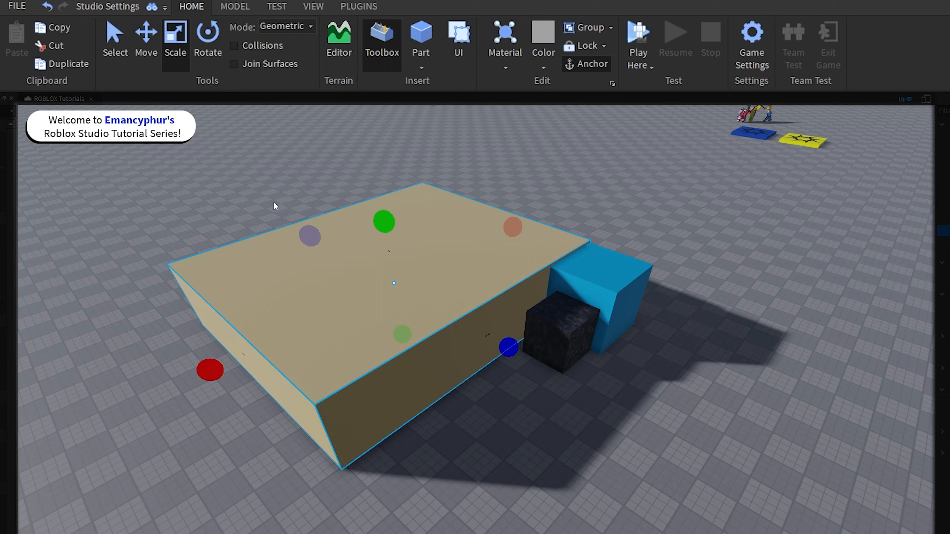
left_click_drag(506, 349, 741, 459)
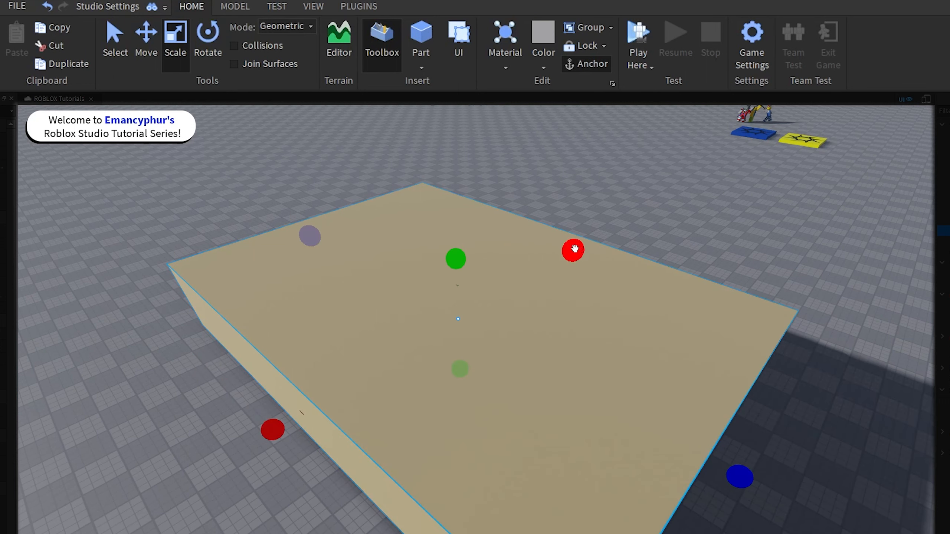
left_click_drag(570, 251, 648, 214)
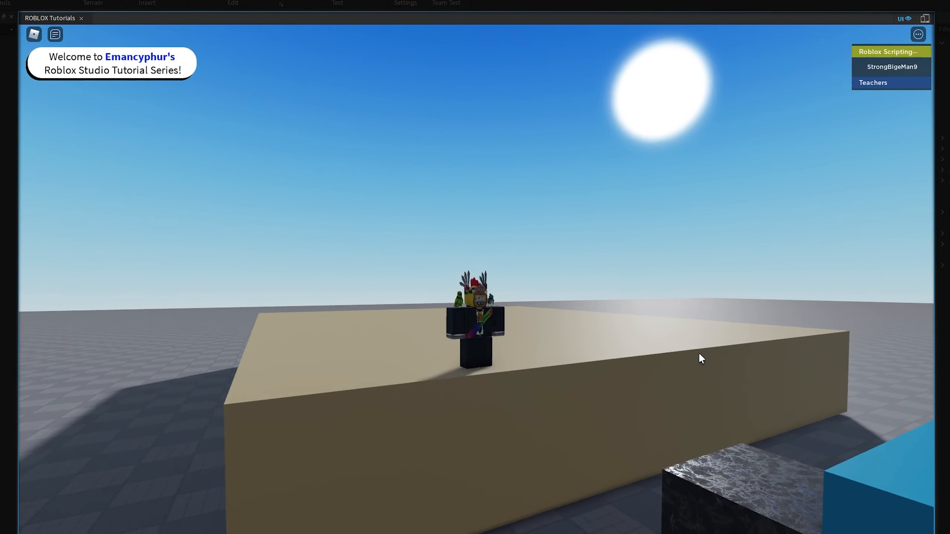
- Walk the character across the top of the enlarged Another Zone in the play test
key("d")
right_click_drag(699, 355, 699, 354)
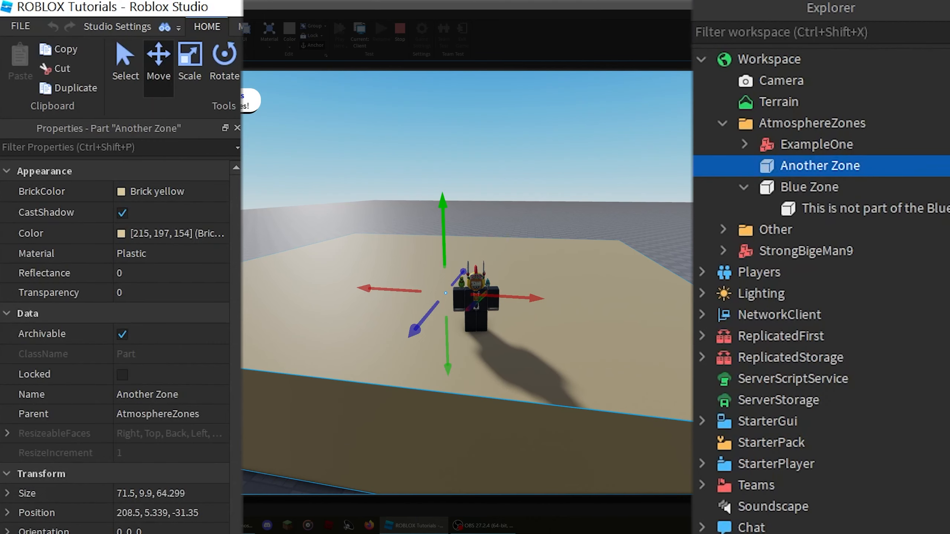
- Set the Another Zone part's Transparency to 1 and turn off its CanCollide property
left_click(210, 296)
left_click_drag(171, 294, 224, 295)
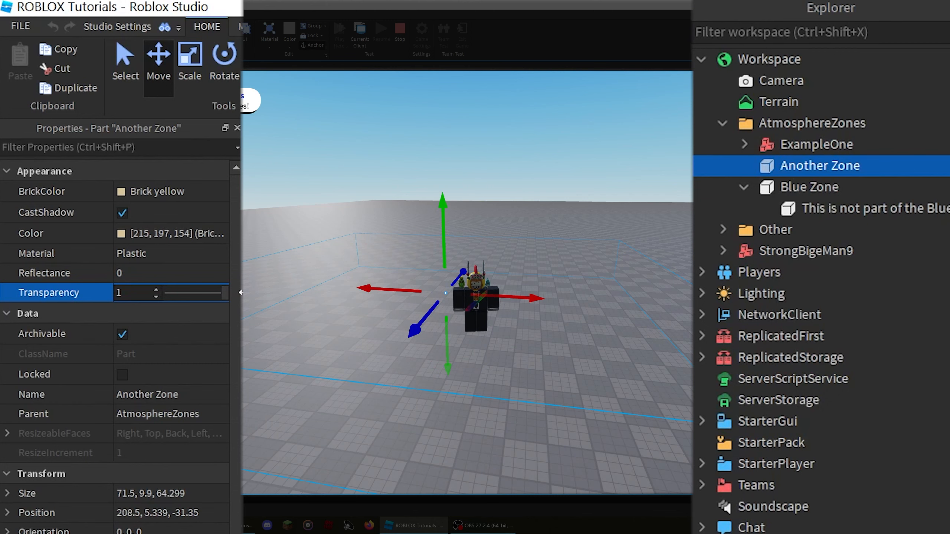
scroll(236, 230, "down", 6)
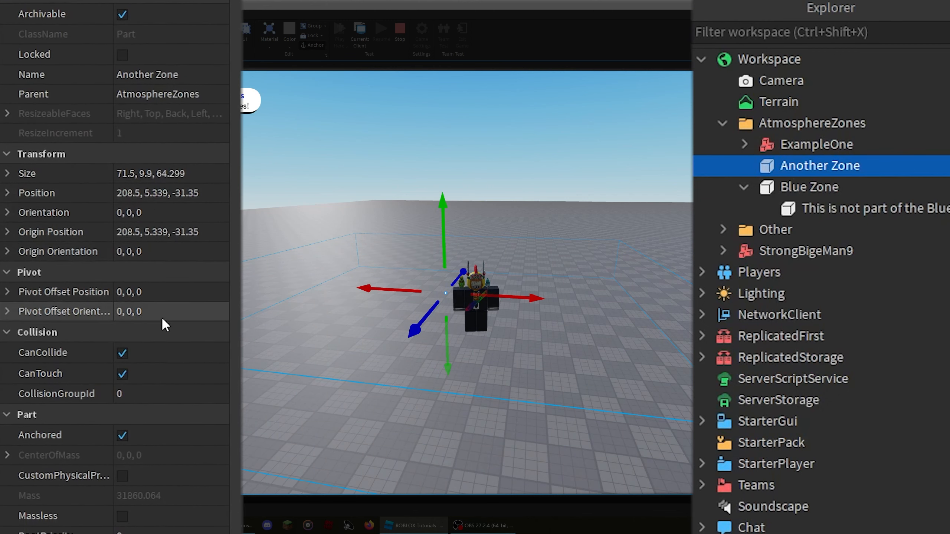
left_click(122, 302)
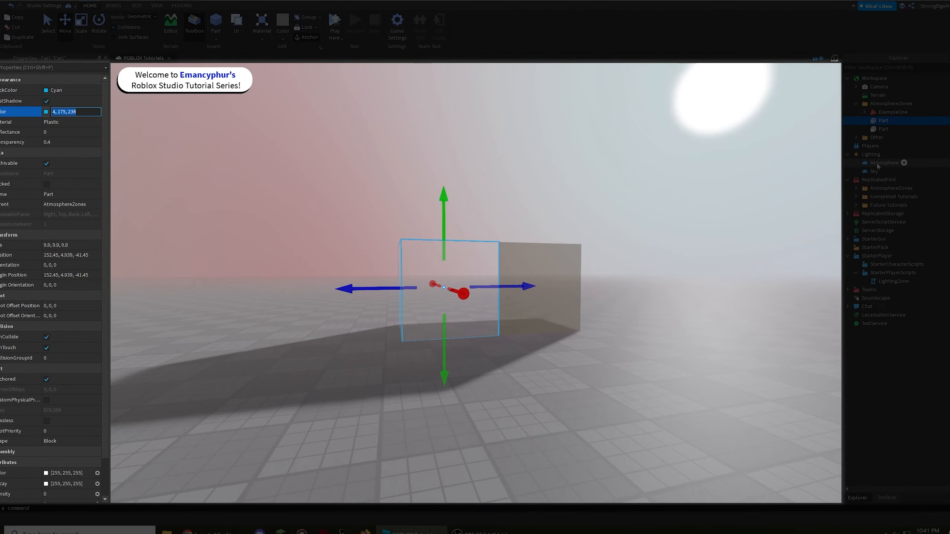
- Open the Select Color dialog for the atmosphere colour and adjust the colour
scroll(77, 360, "down", 2)
left_click(48, 437)
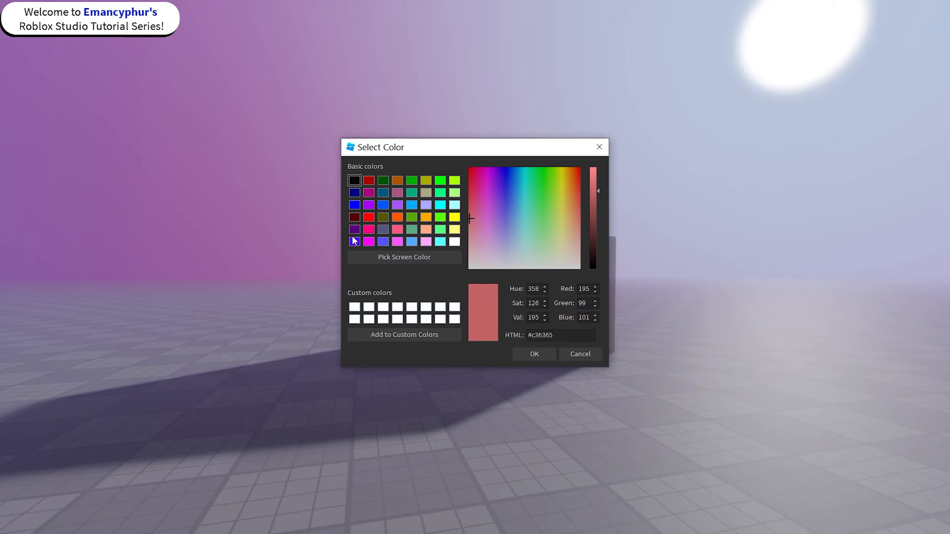
mouse_move(198, 124)
left_mouse_down()
mouse_move(218, 142)
mouse_move(207, 168)
mouse_move(209, 133)
left_mouse_up()
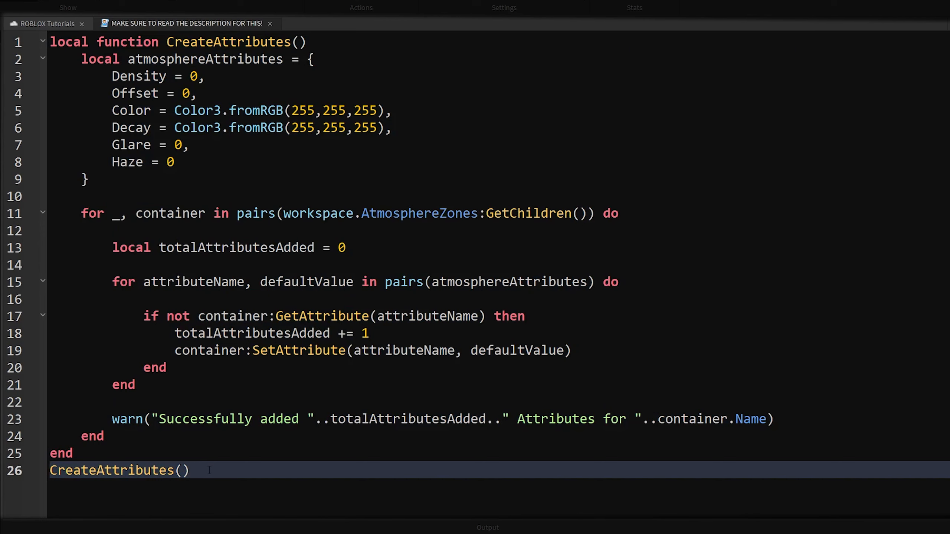
- Copy the entire CreateAttributes script, including the final CreateAttributes() call
left_click_drag(209, 470, 54, 42)
key("ctrl+c")
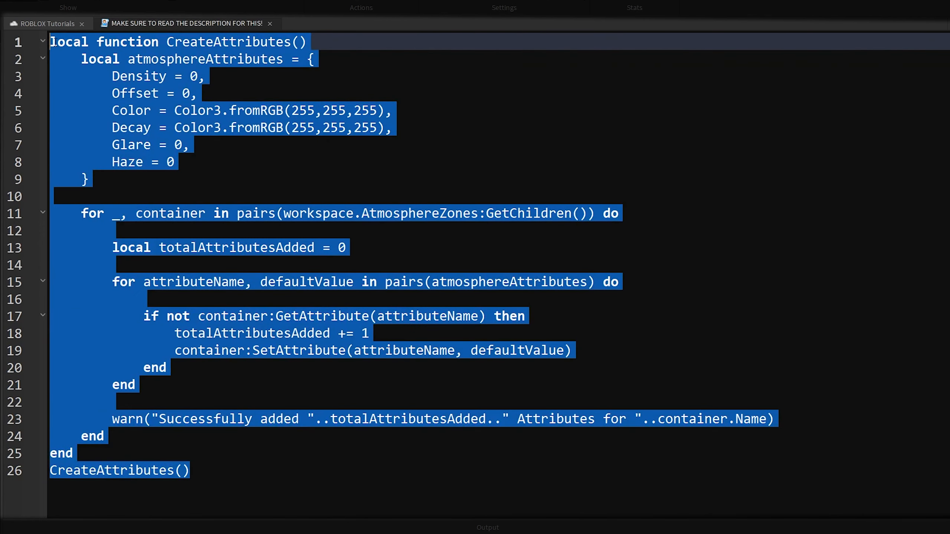
right_click(55, 41)
left_click(92, 89)
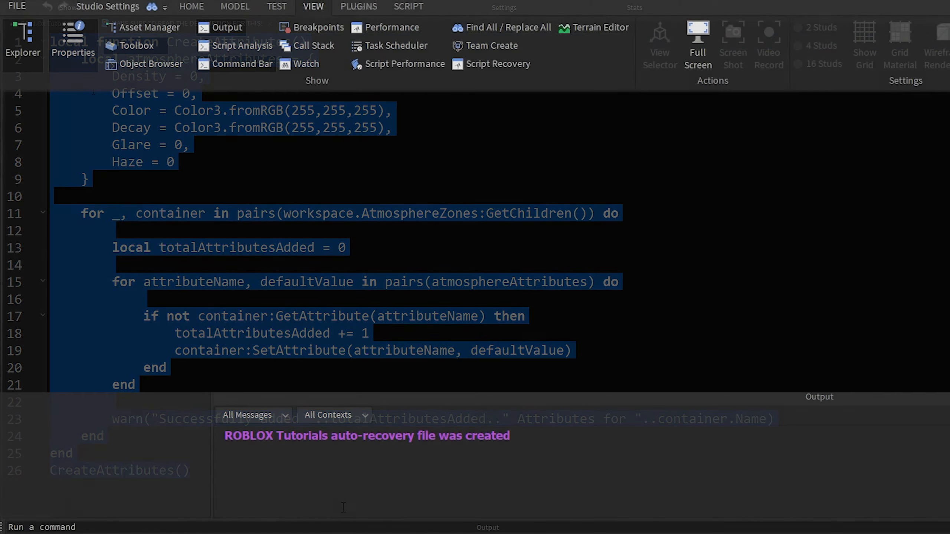
- Paste the CreateAttributes code into the command bar and run it to add the atmosphere attributes to every zone
right_click(344, 526)
left_click(353, 486)
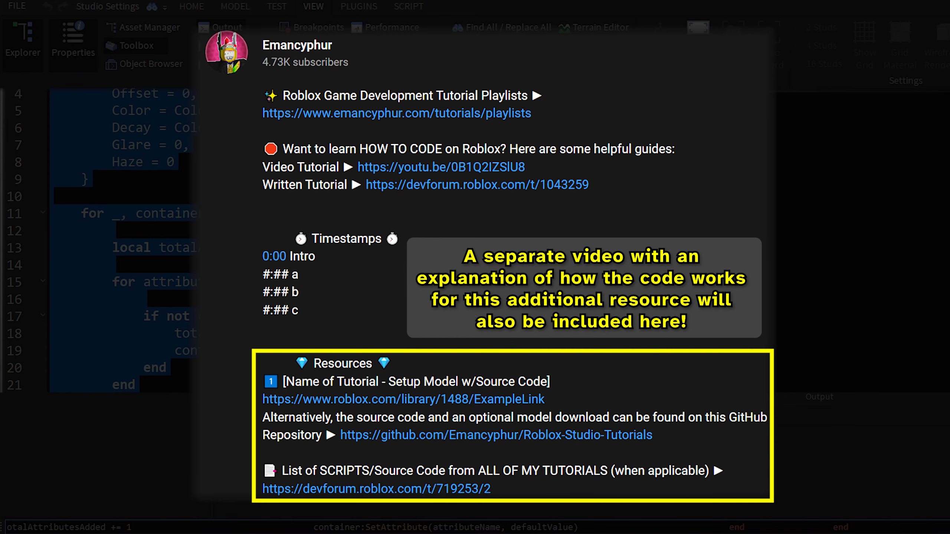
key("Return")
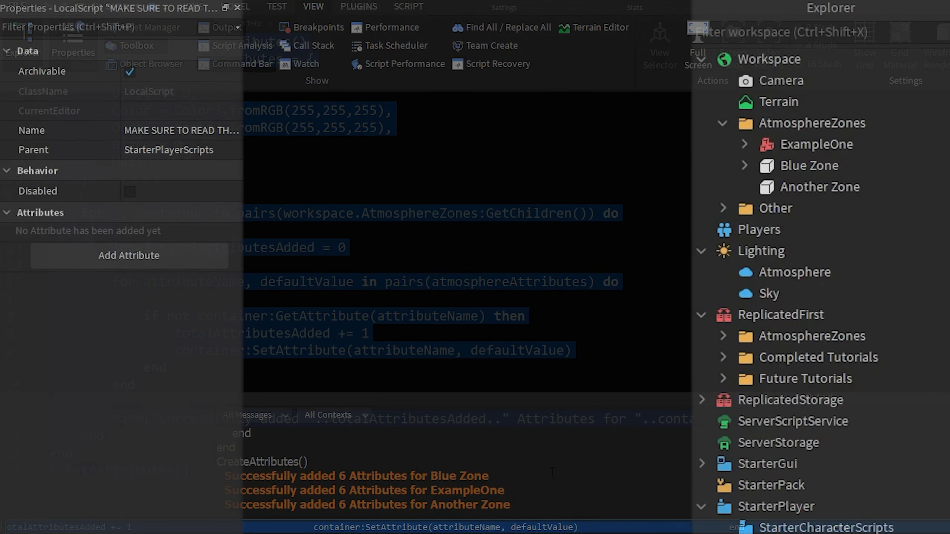
- Add an attribute named Density of type number to the ExampleOne model
left_click(793, 147)
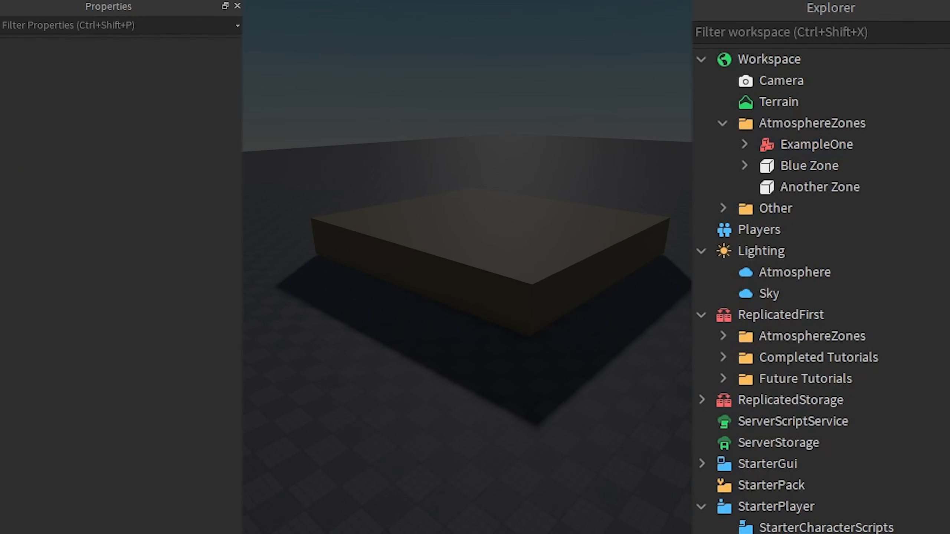
left_click(782, 147)
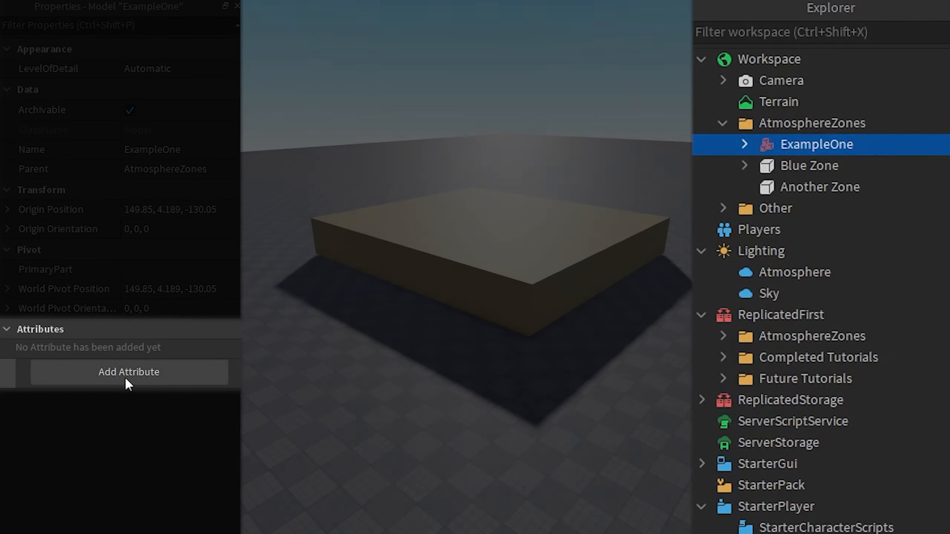
left_click(124, 376)
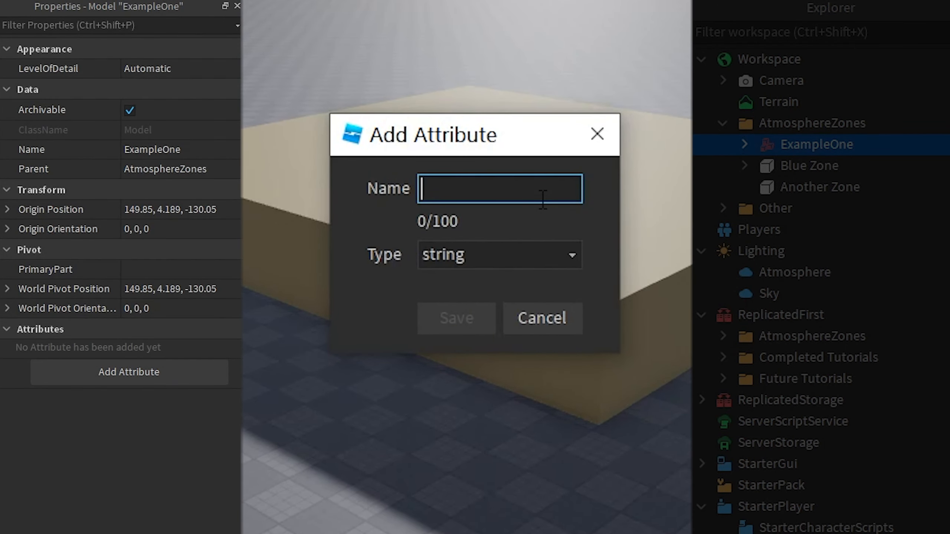
left_click(534, 258)
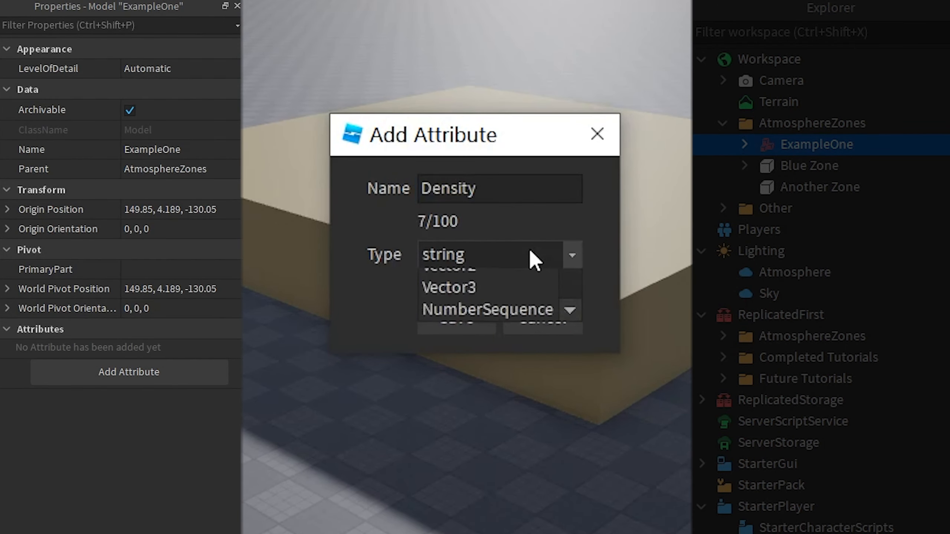
left_click(490, 326)
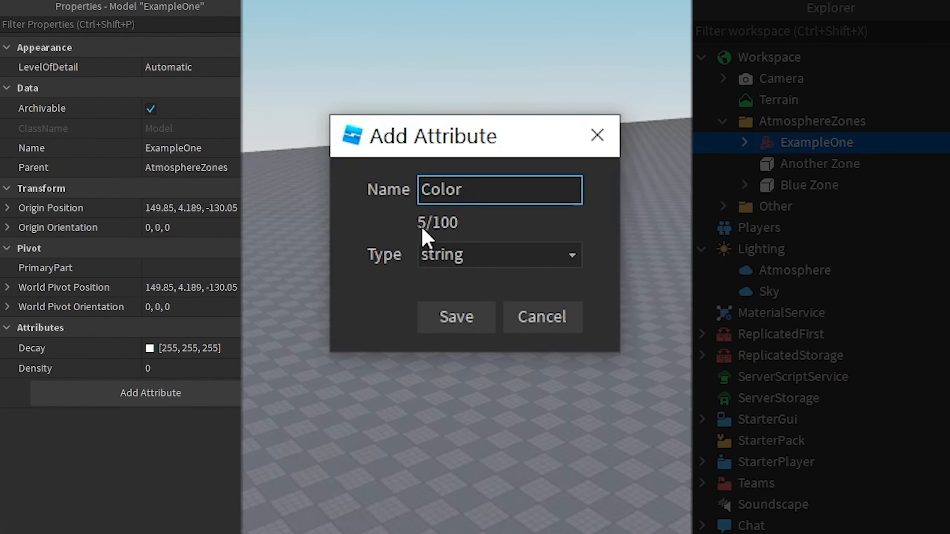
- Add two Color3 attributes named Color and Decay to the ExampleOne model
left_click(463, 255)
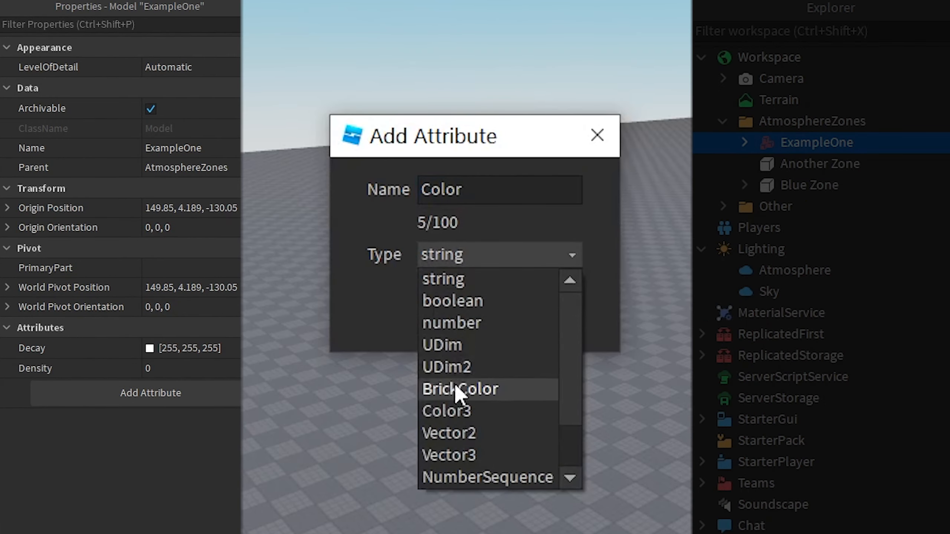
left_click(460, 411)
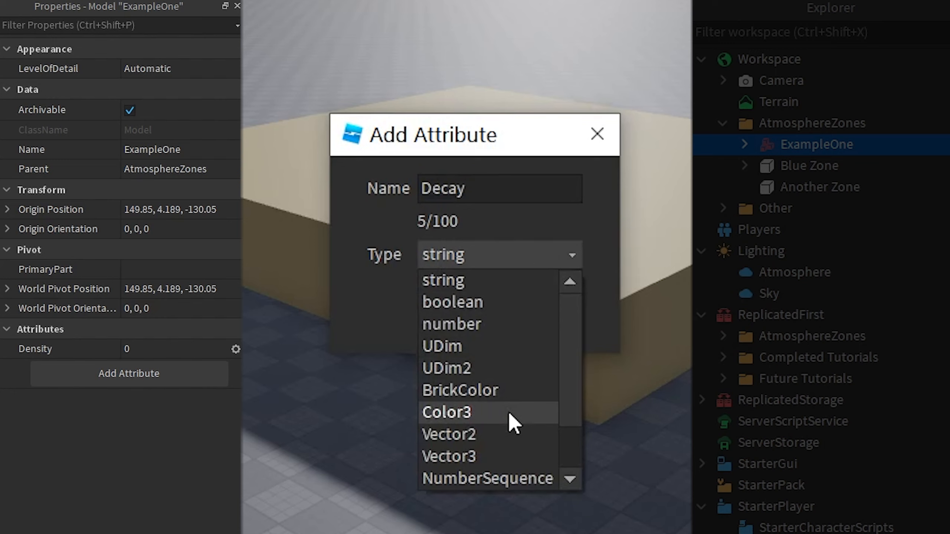
left_click(509, 412)
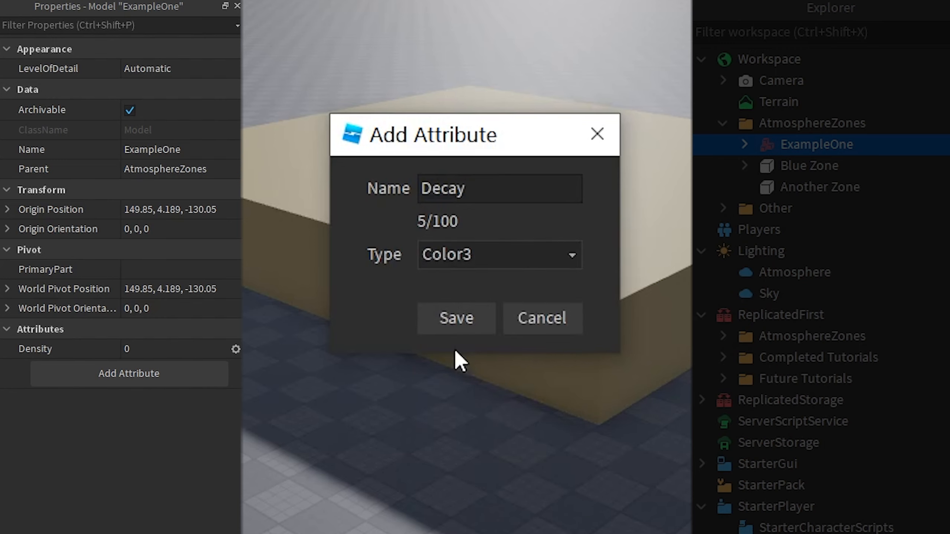
left_click(423, 321)
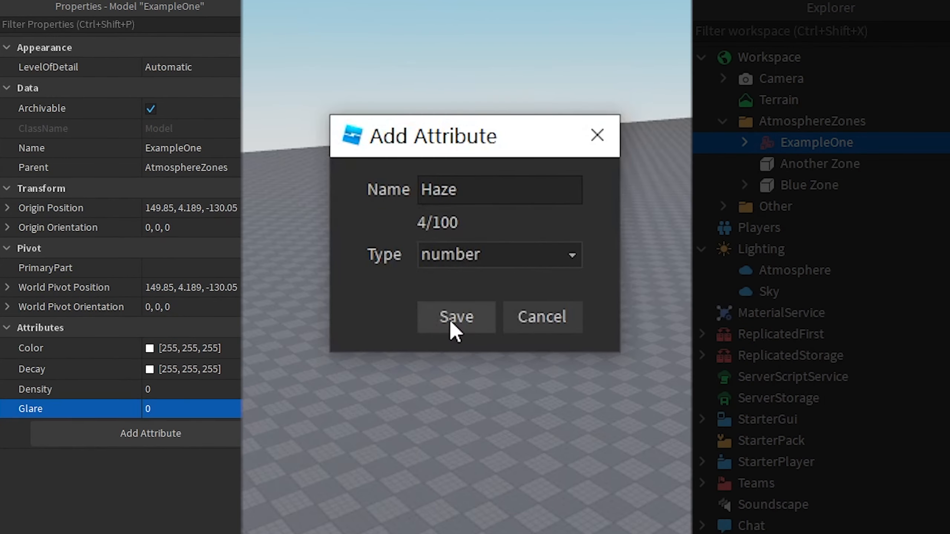
- Save two number attributes named Haze and Offset on the ExampleOne model
left_click(451, 322)
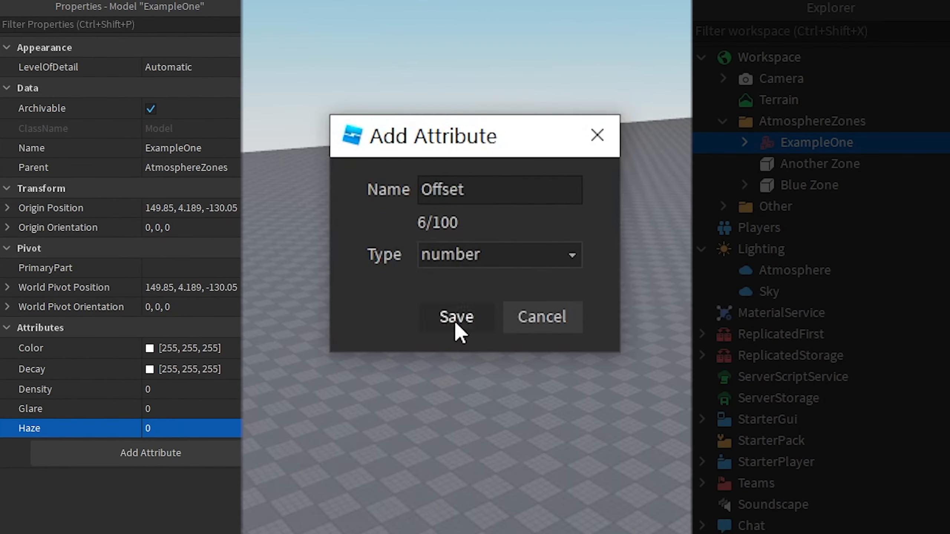
left_click(456, 325)
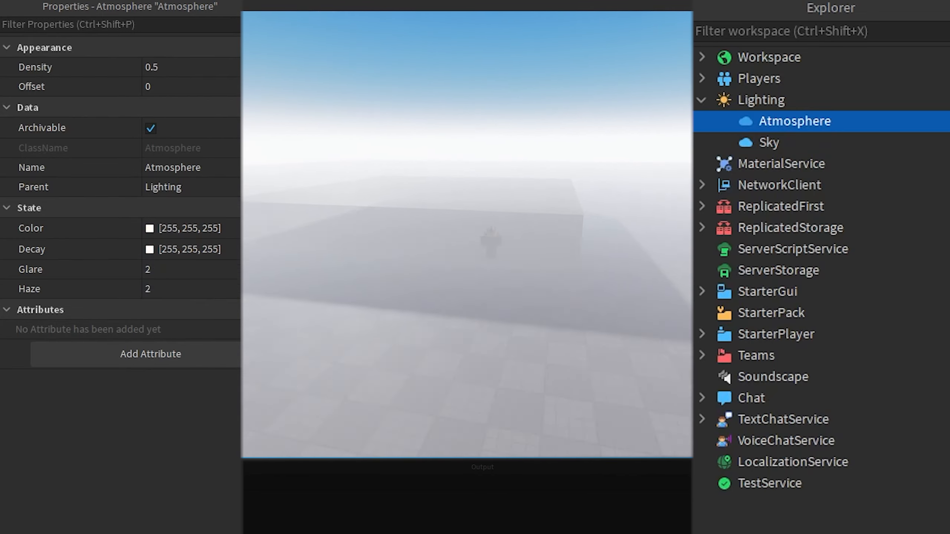
- Delete the Offset and Decay attributes from the ExampleOne model
scroll(466, 234, "up", 4)
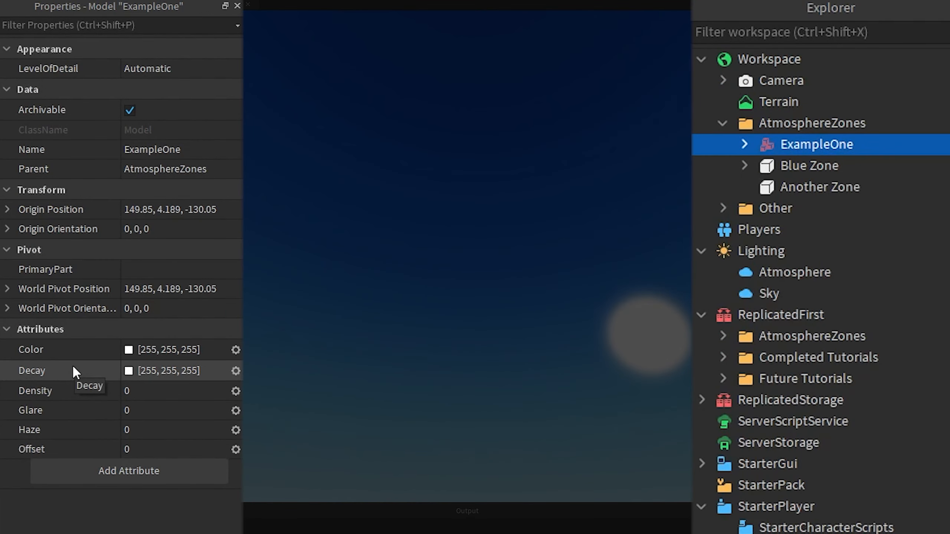
left_click(234, 449)
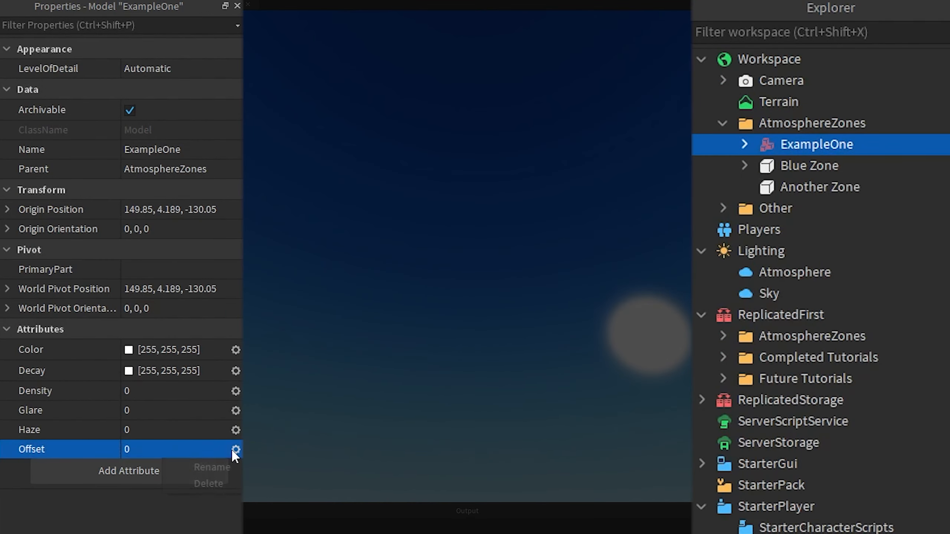
left_click(227, 482)
left_click(235, 371)
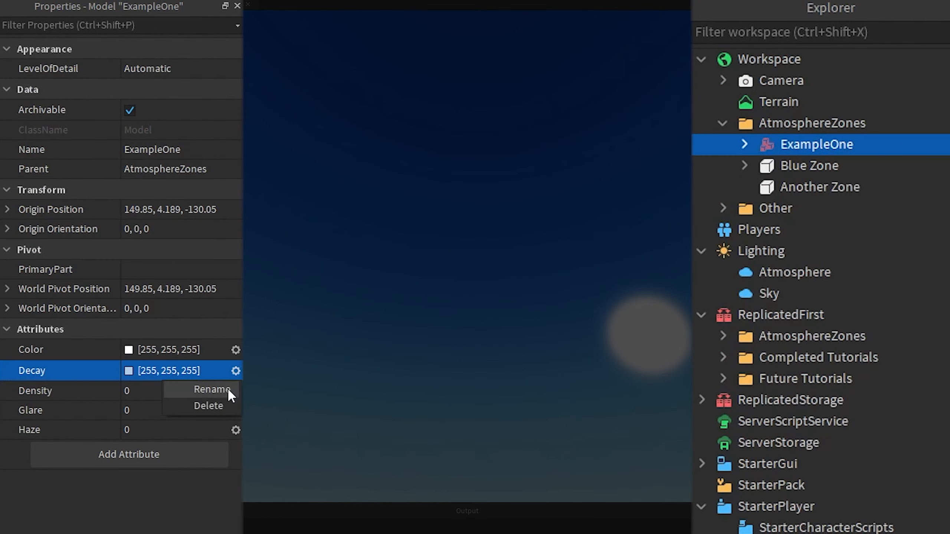
left_click(218, 405)
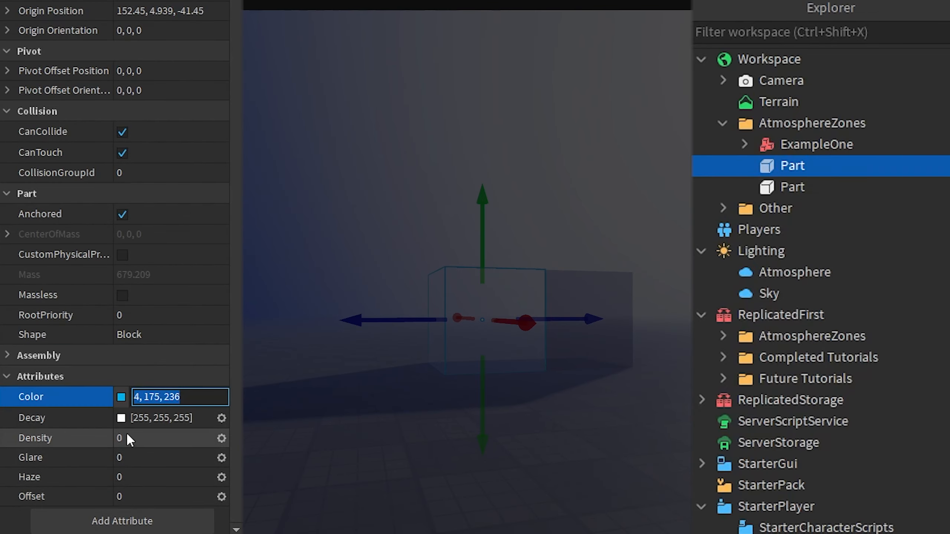
- Set the Density attribute to 0.453 and the Haze attribute to 10 on the first zone part below ExampleOne
left_click(127, 438)
type("0.453")
left_click(151, 477)
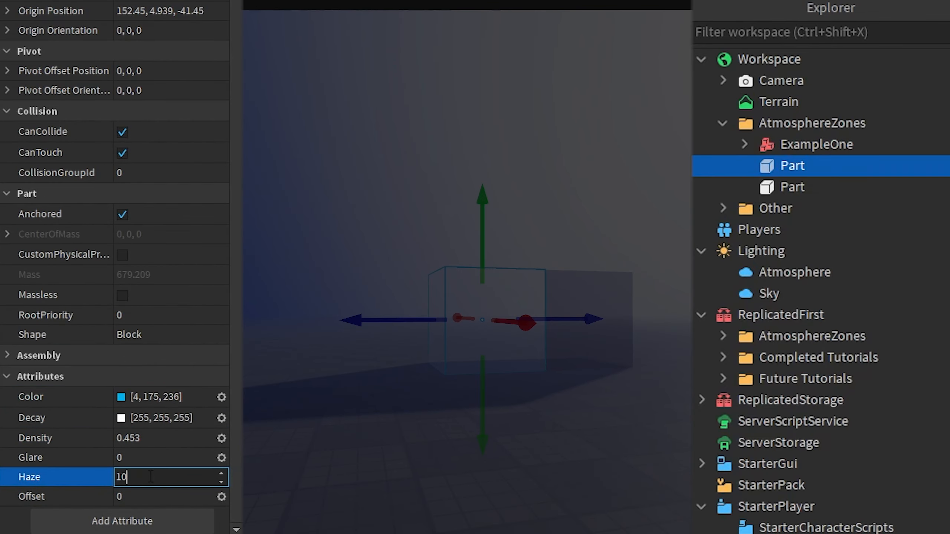
mouse_move(815, 253)
left_click_drag(779, 187, 775, 161)
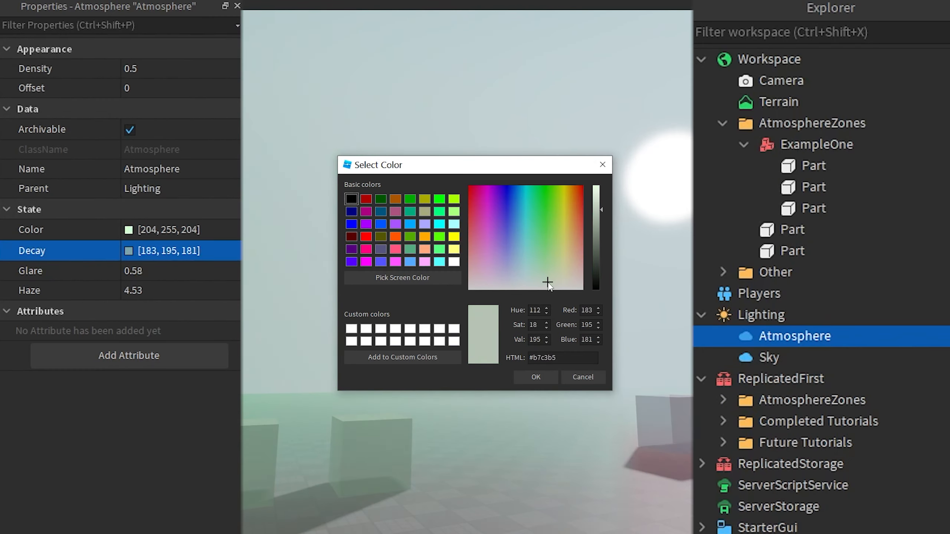
- Change the Decay color of the Atmosphere in Lighting to the muted red 195, 99, 101
left_click_drag(548, 281, 467, 238)
left_click(525, 374)
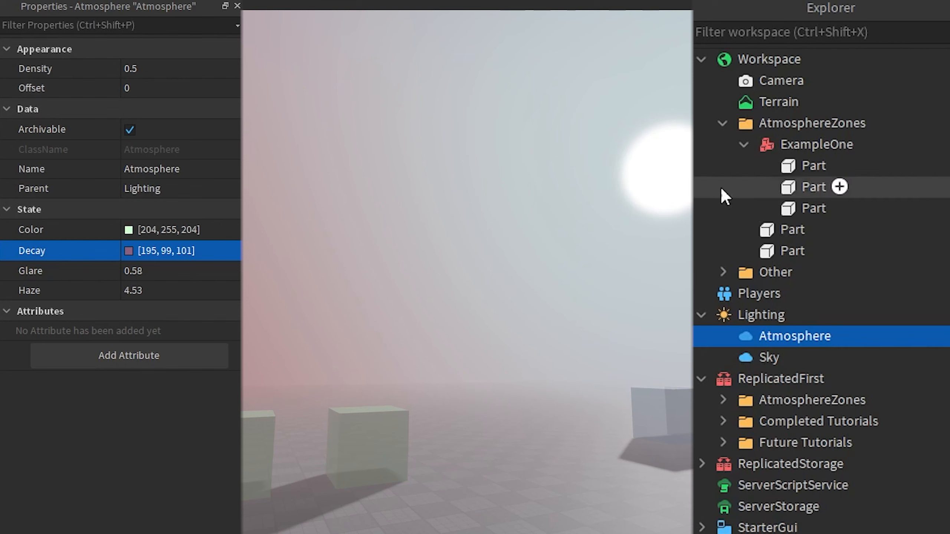
- Set the Density attribute of the ExampleOne model to 0.5
left_click(785, 144)
left_click(171, 391)
type("0.5")
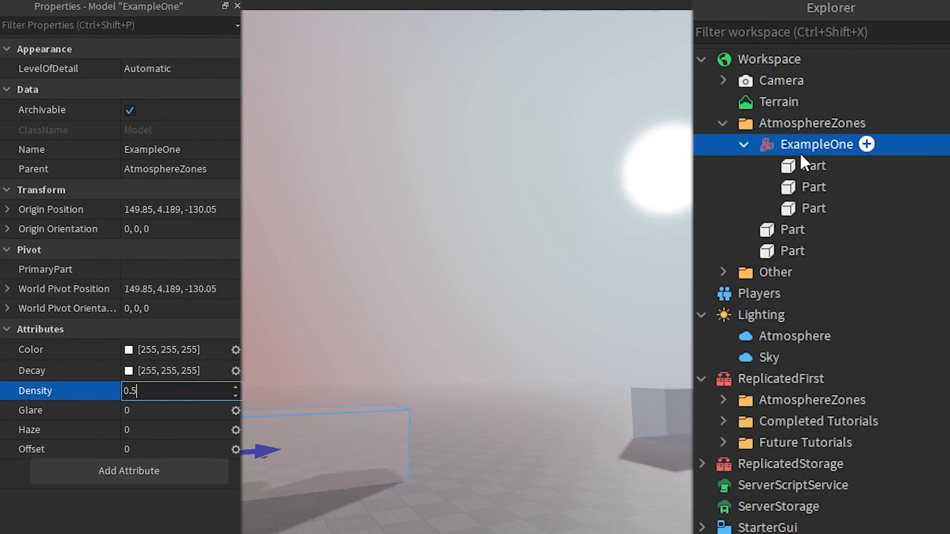
- Copy the Color value of the Atmosphere in Lighting and return to the ExampleOne model's attributes
left_click(773, 333)
left_click(169, 230)
left_click(816, 144)
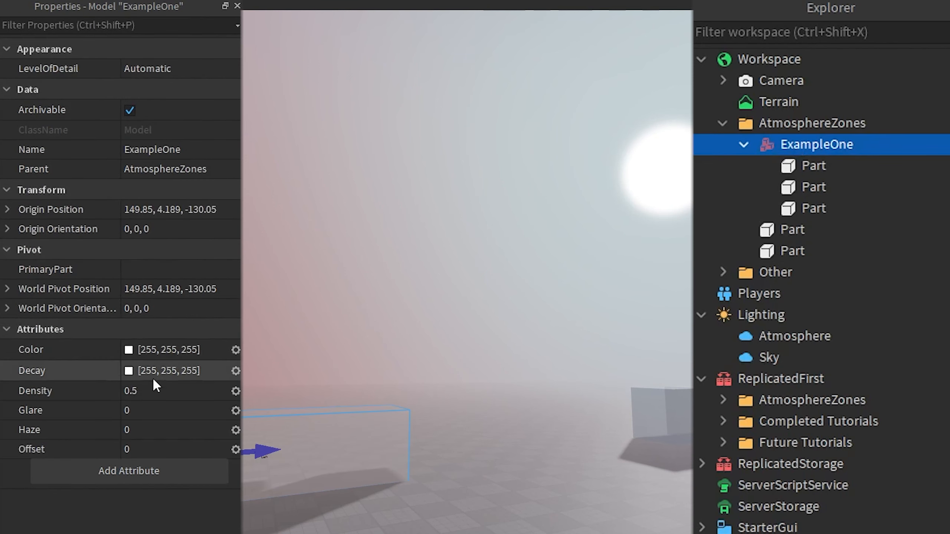